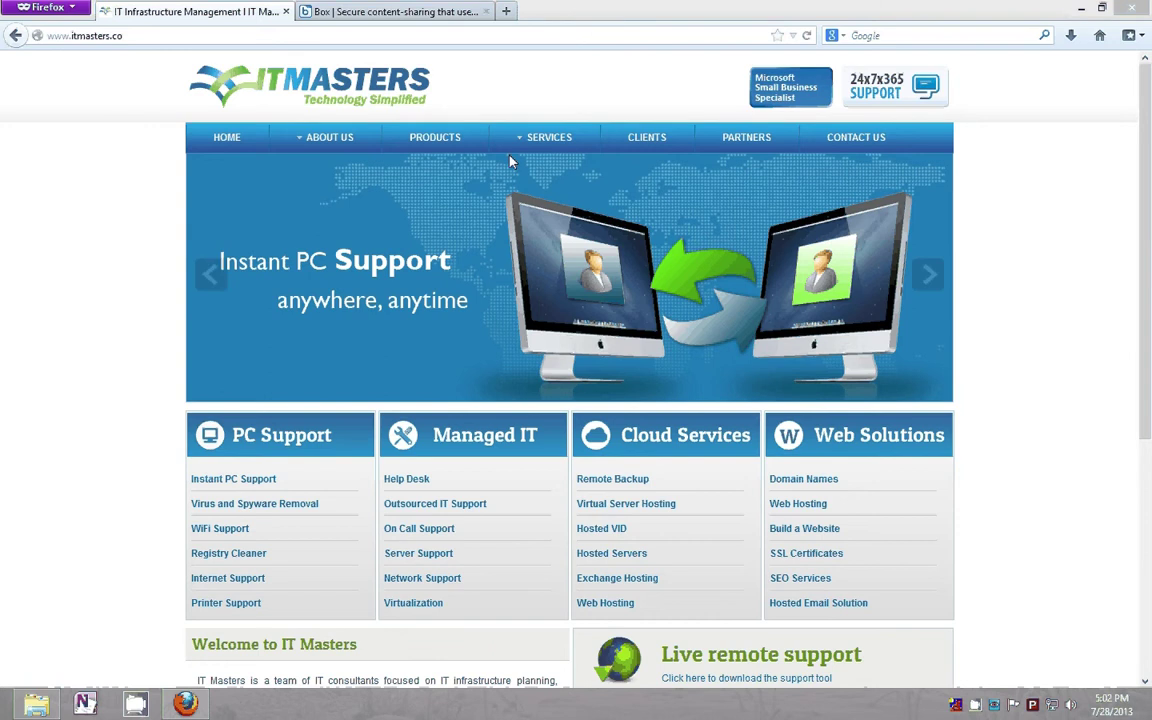
Step: Switch from the ITMasters website tab to the Box homepage tab
key(ctrl+Tab)
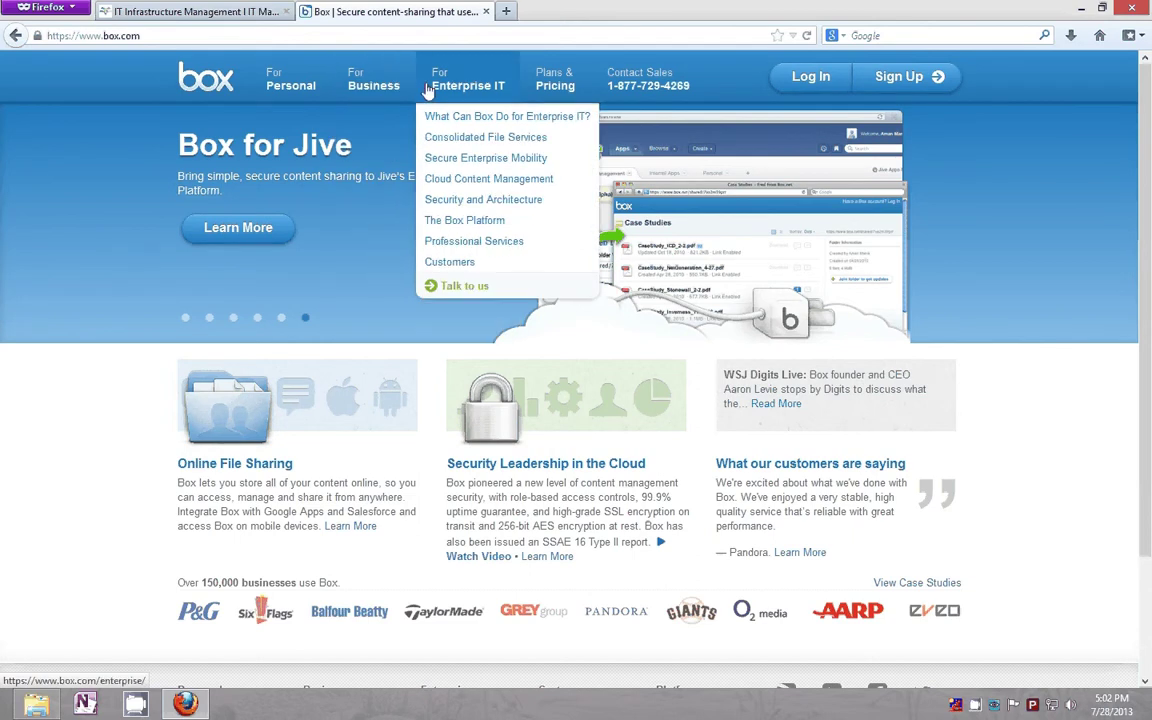
mouse_move(373, 80)
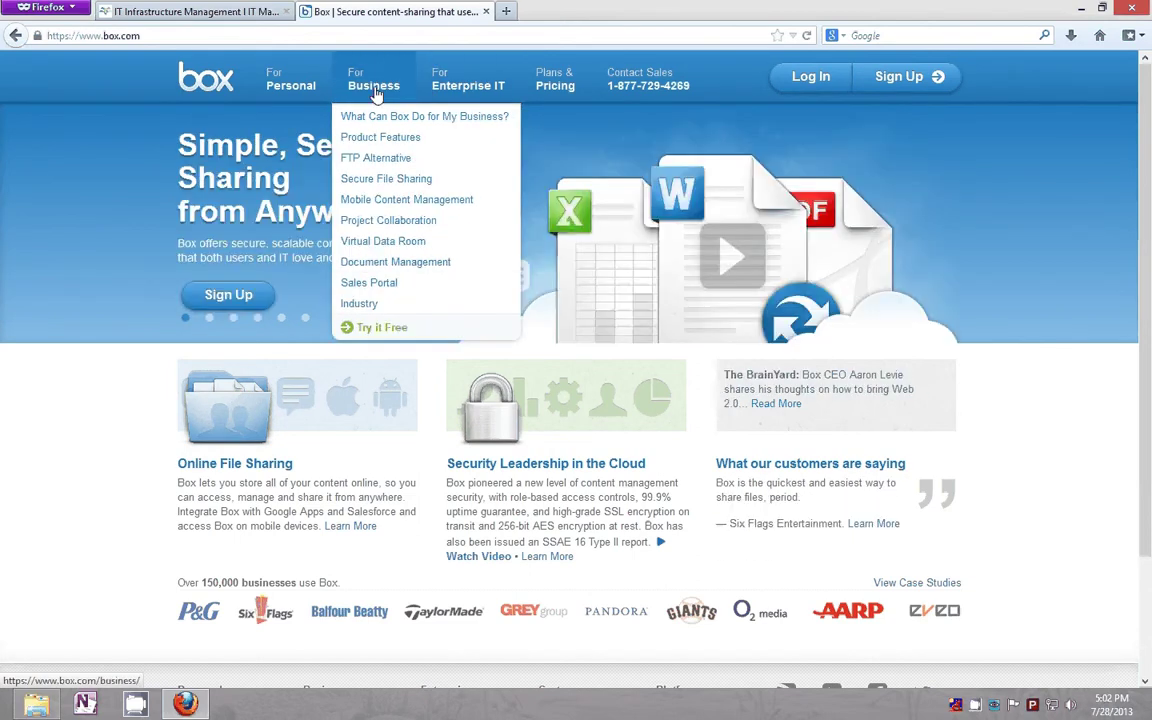
Step: Review the Plans & Pricing comparison of Personal, Business and Enterprise plans, then head to Log In
click(921, 89)
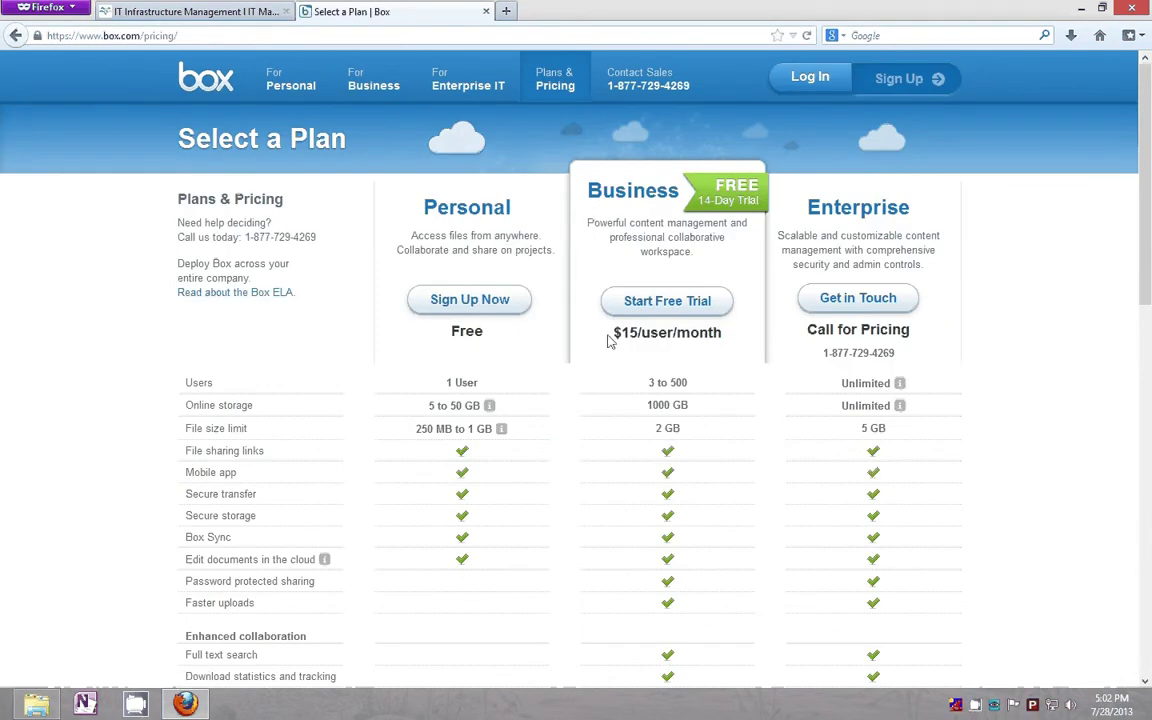
drag(607, 340, 680, 341)
click(745, 335)
scroll(206, 378, down, 3)
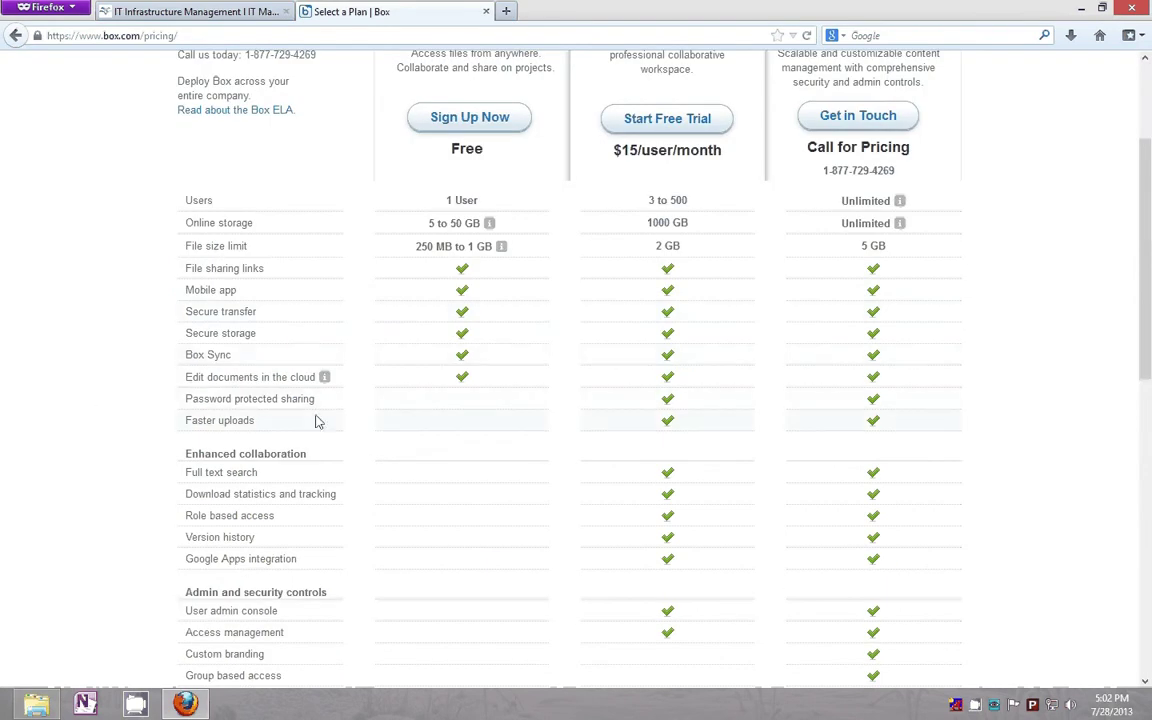
scroll(793, 418, down, 6)
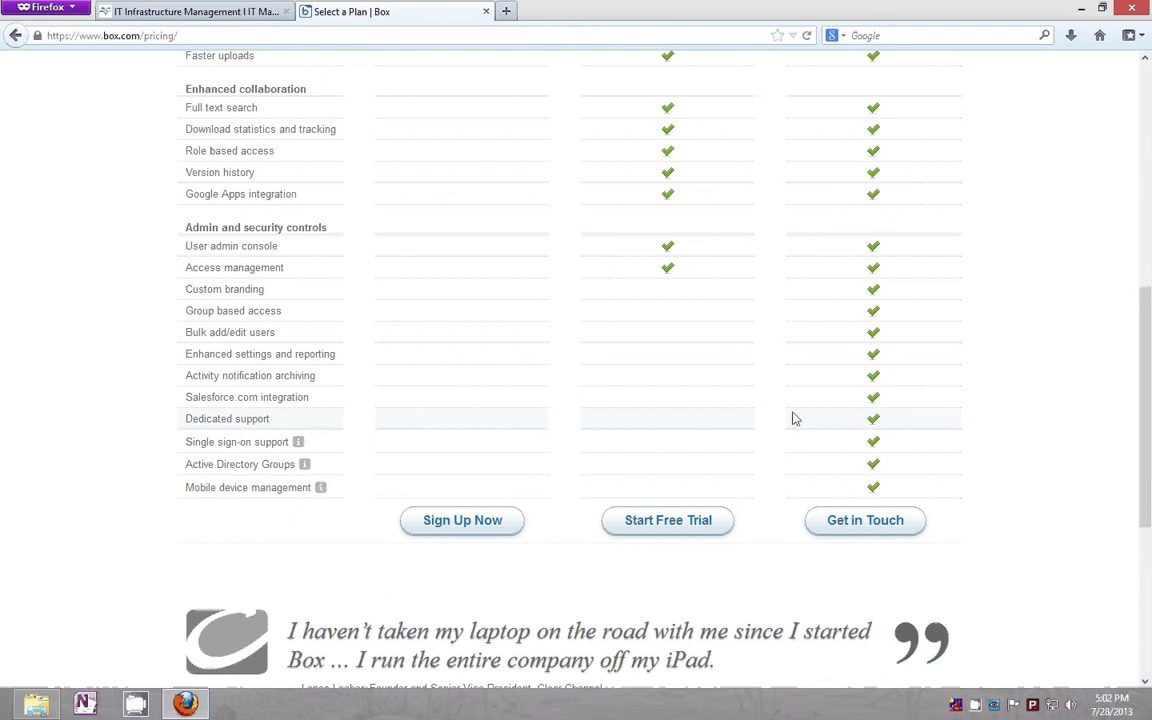
scroll(905, 437, up, 9)
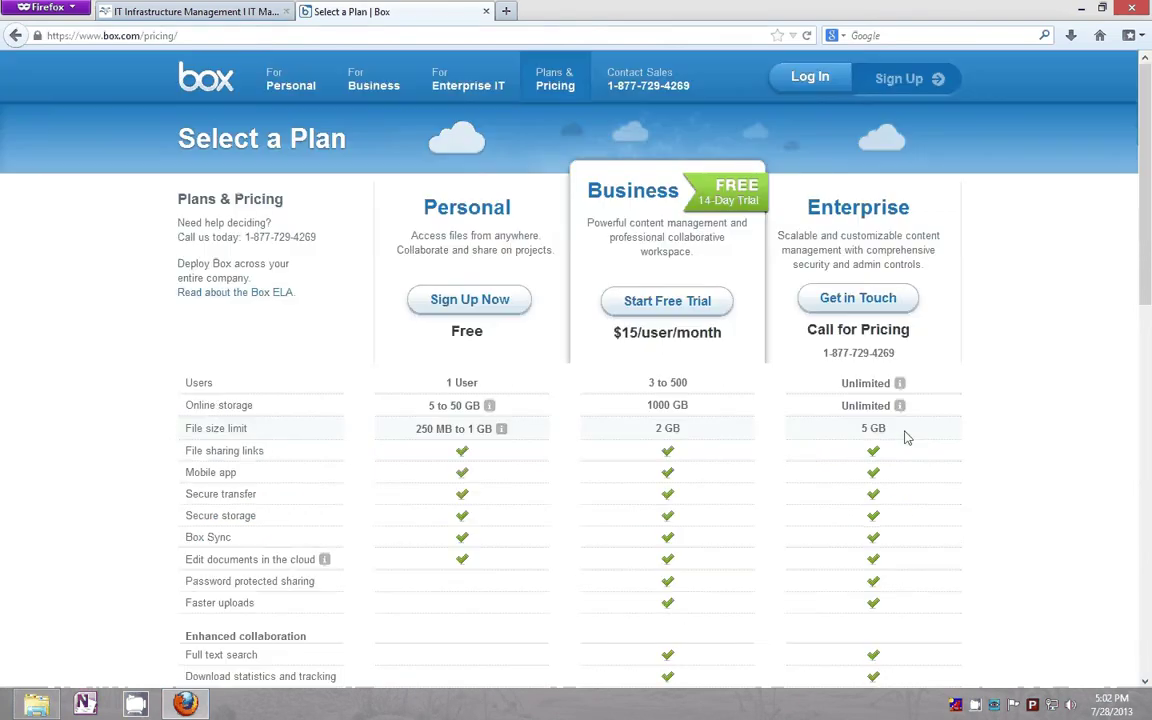
click(810, 85)
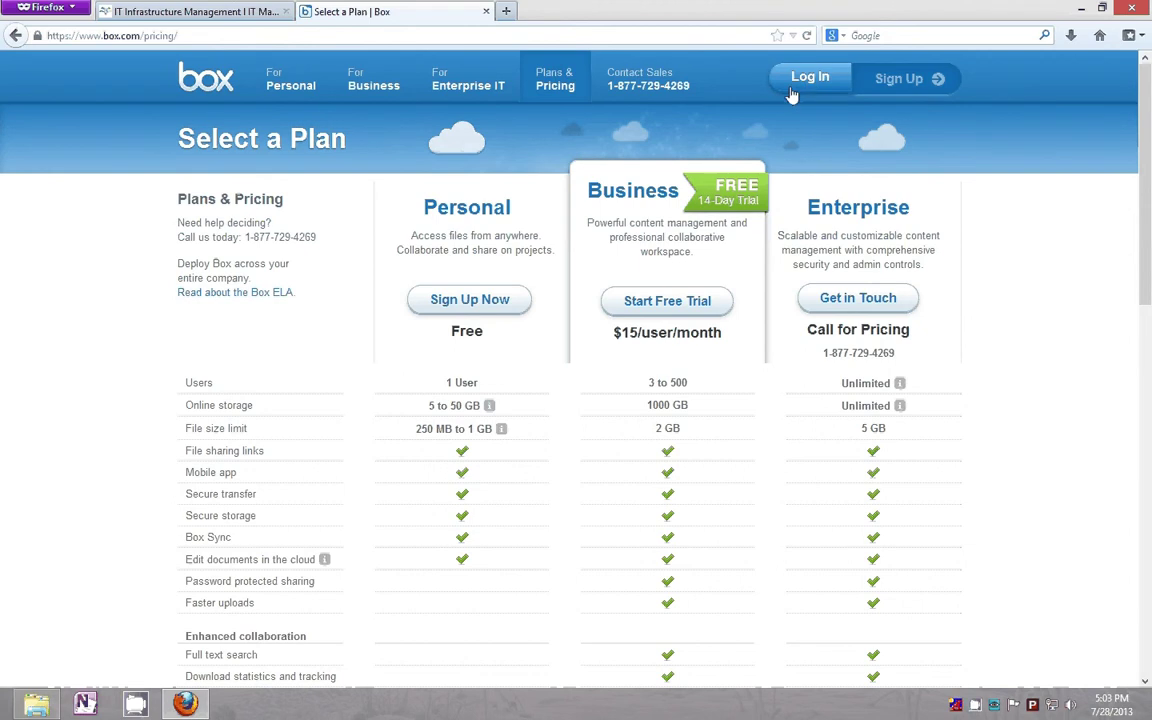
Step: Sign in to Box with the account email and password, leaving Remember this login unchecked
click(805, 80)
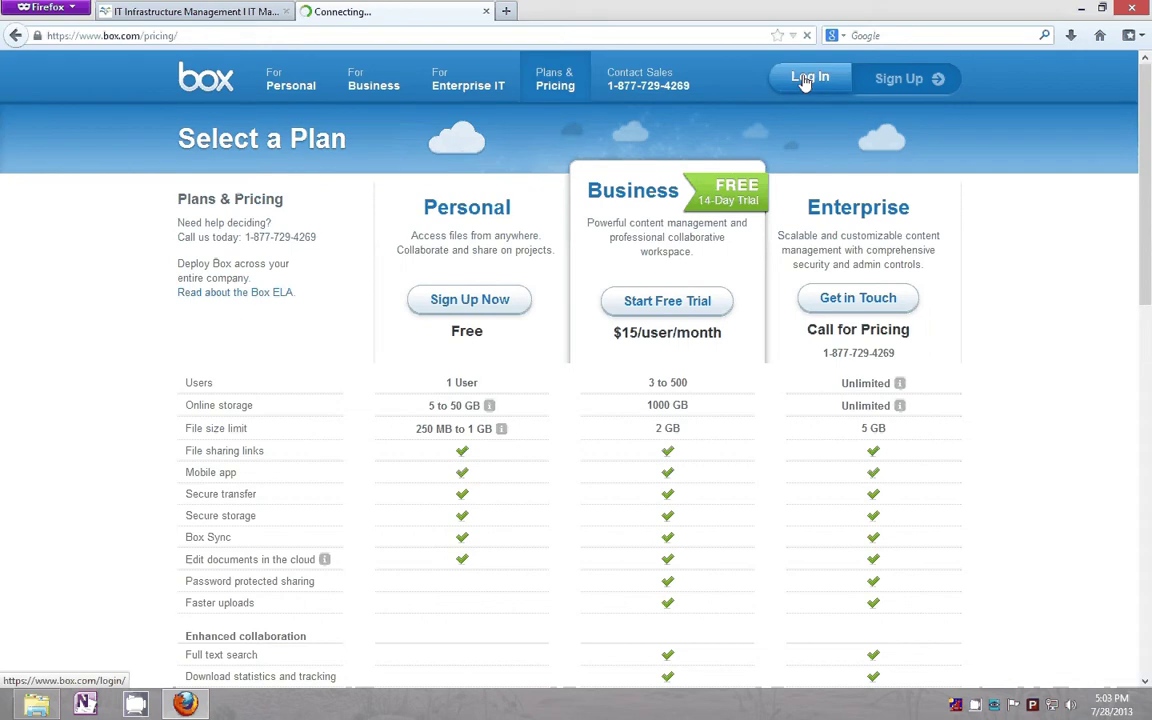
click(851, 264)
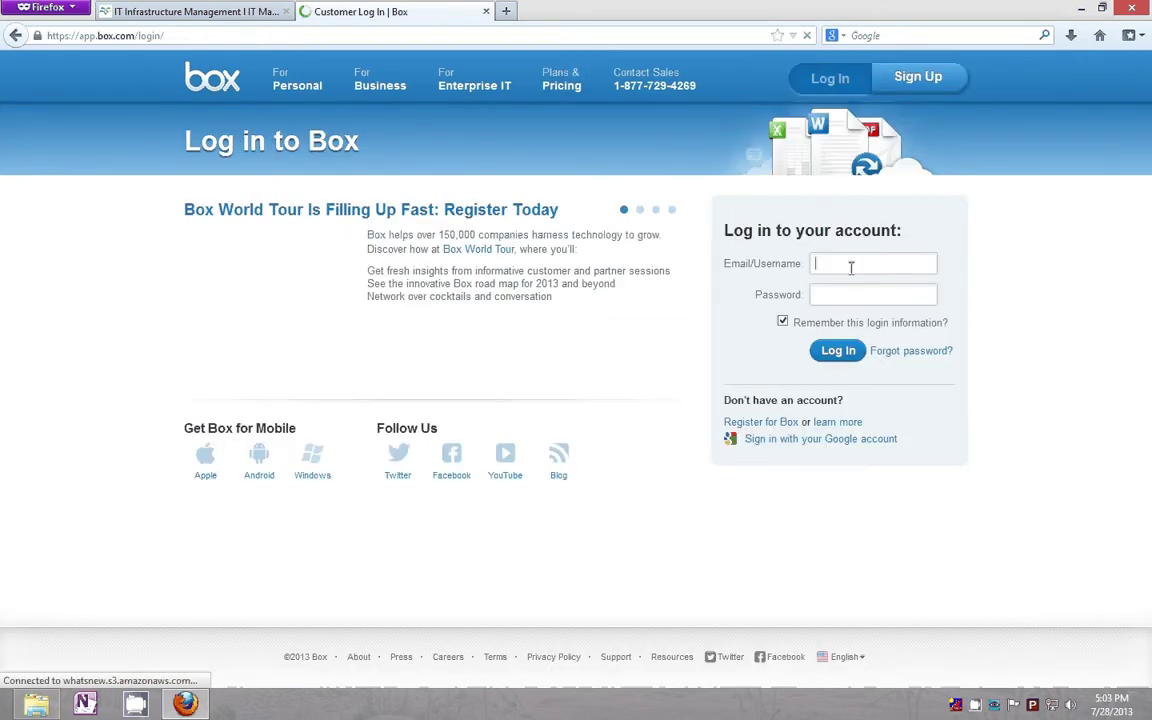
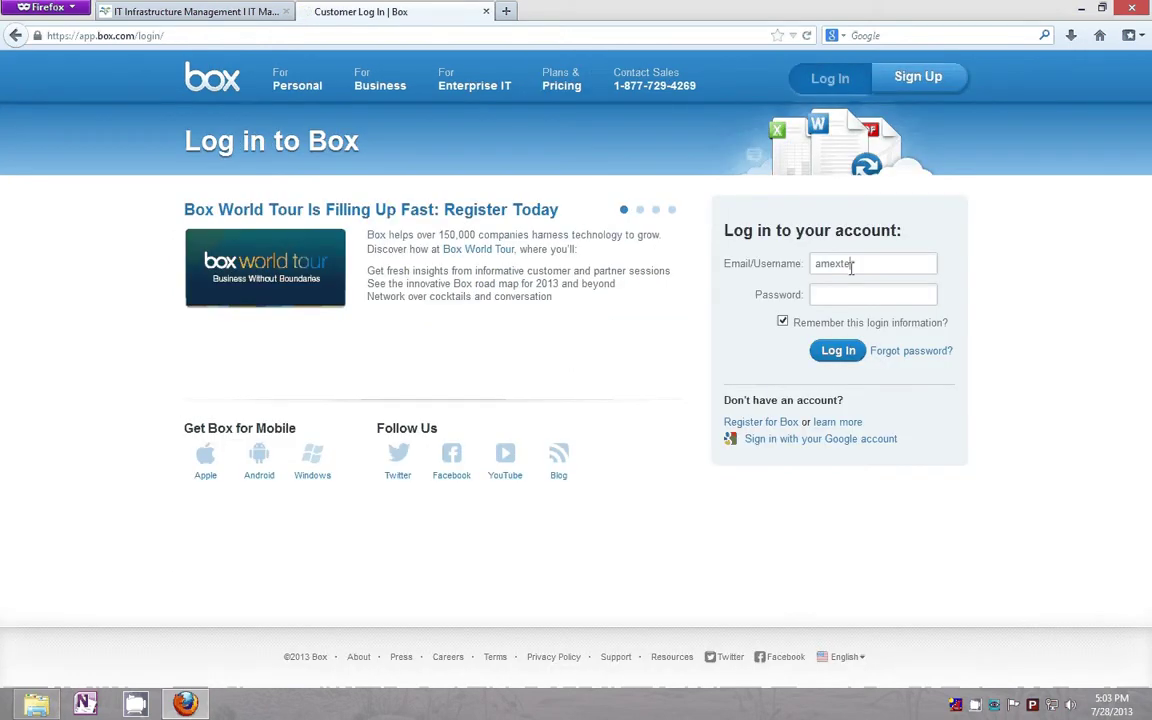
key(Tab)
text(******)
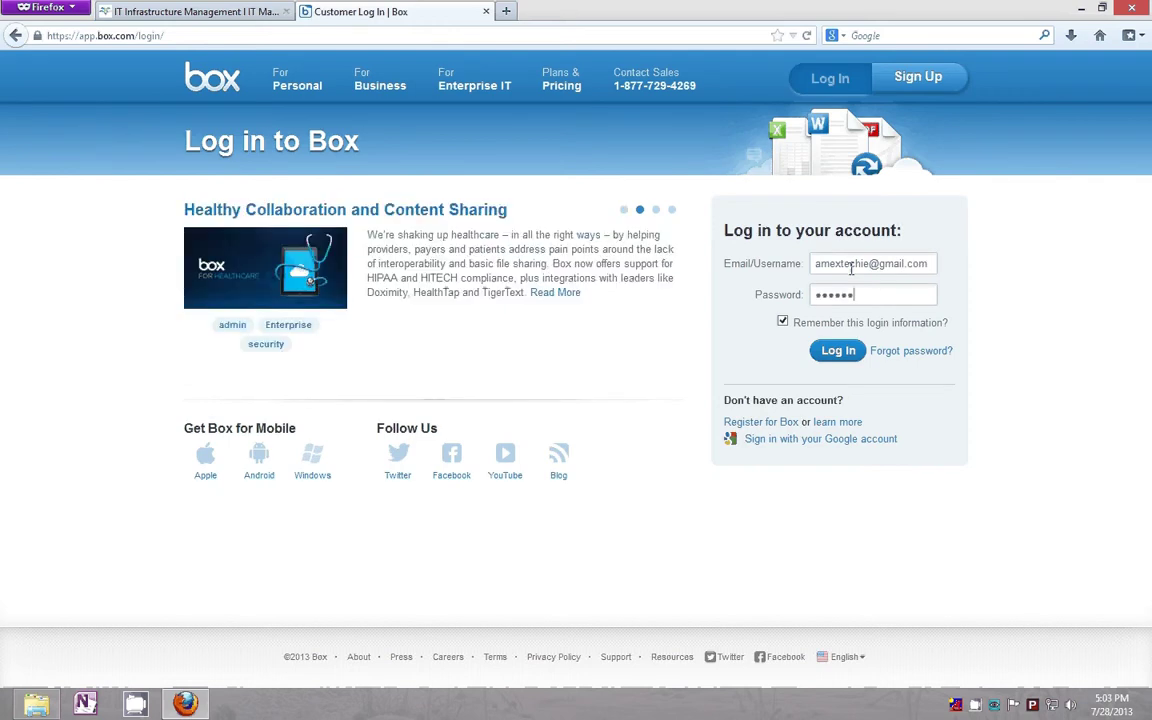
text(****)
click(781, 322)
click(834, 350)
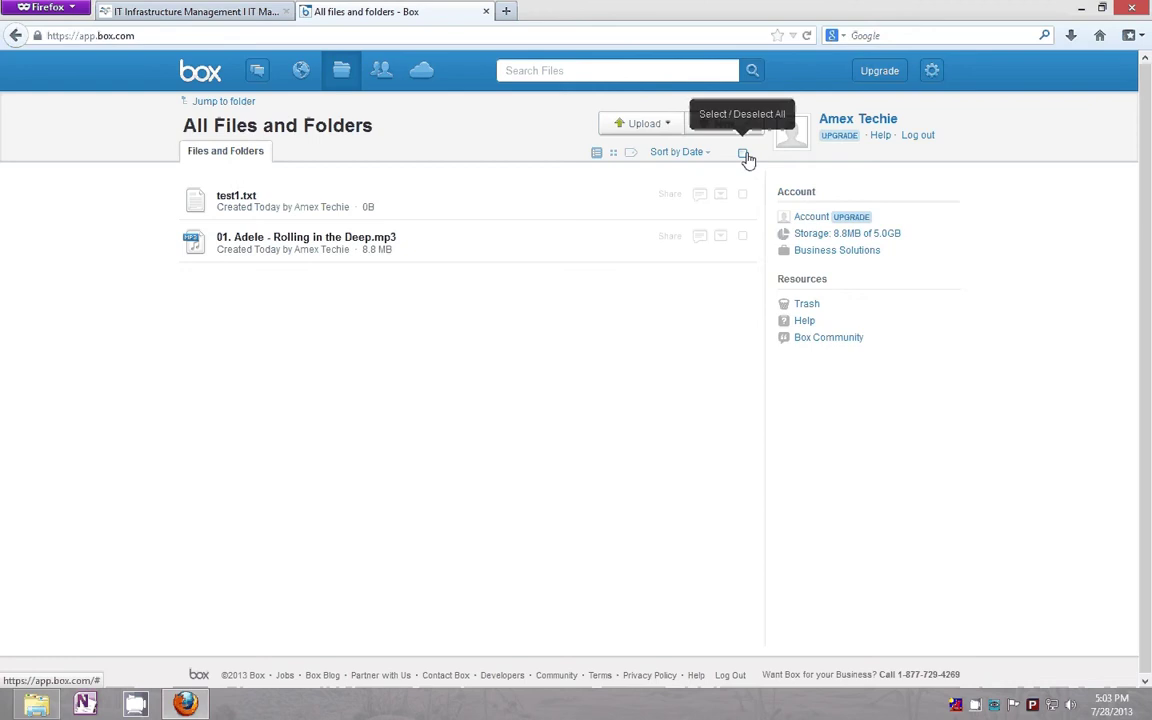
Step: Select both stored files and delete them, confirming in the Delete Files dialog
click(743, 153)
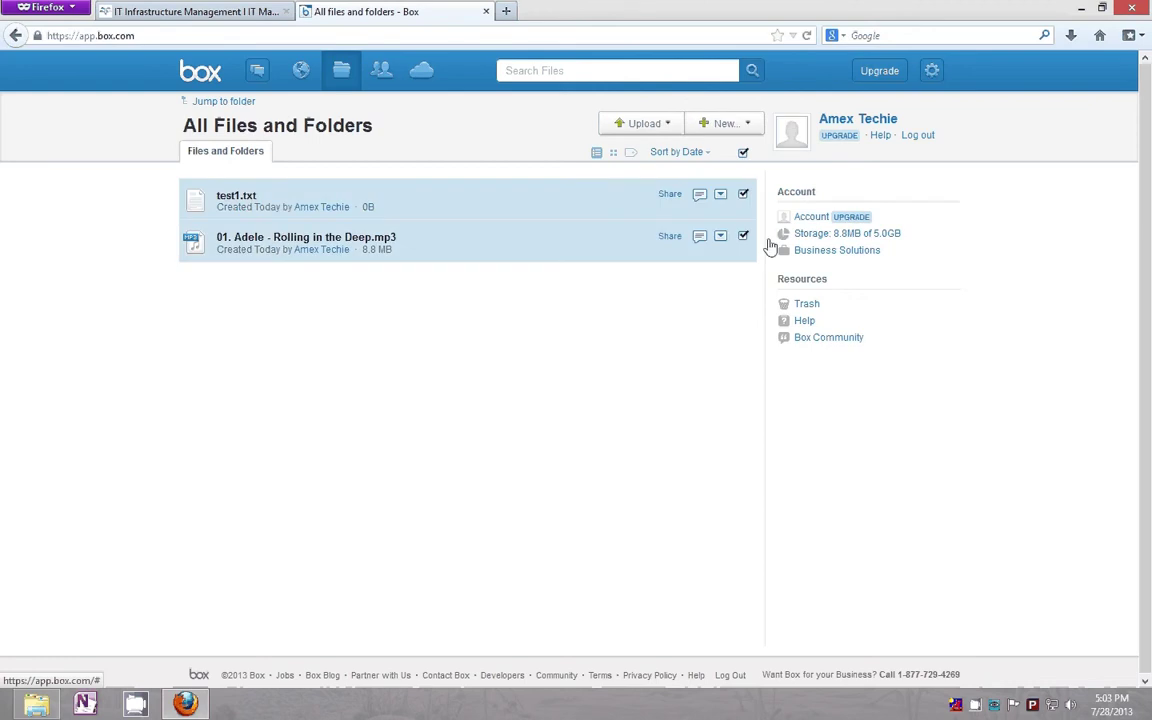
click(716, 193)
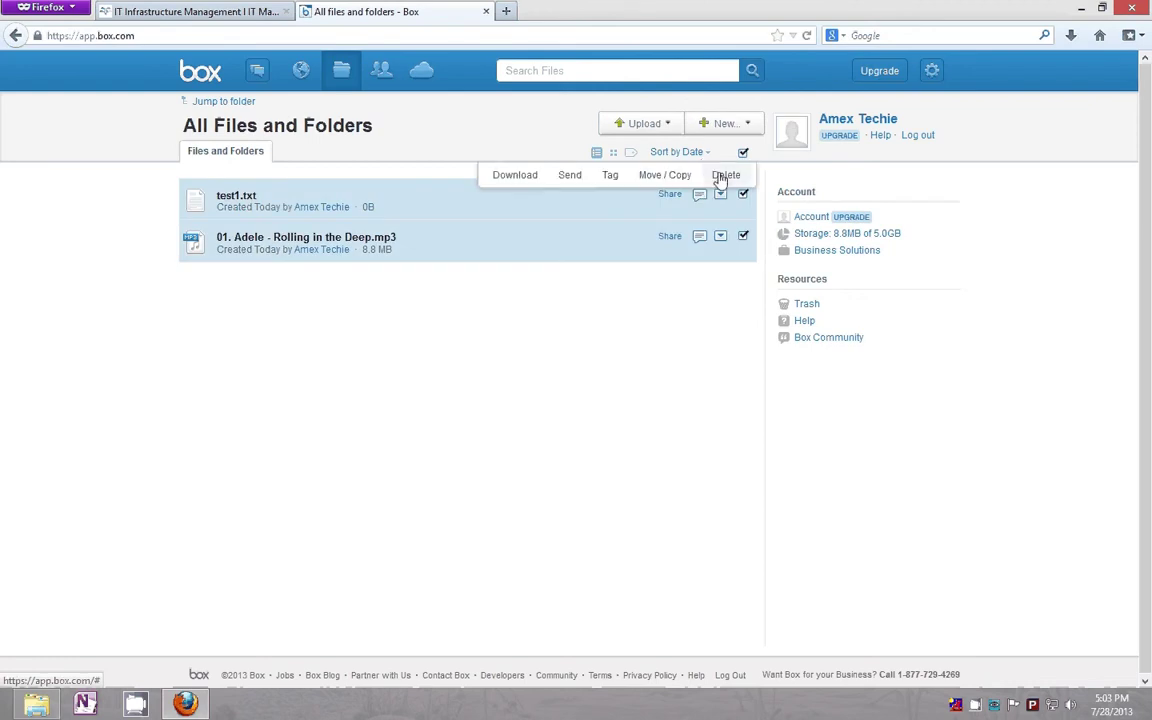
click(724, 175)
click(550, 275)
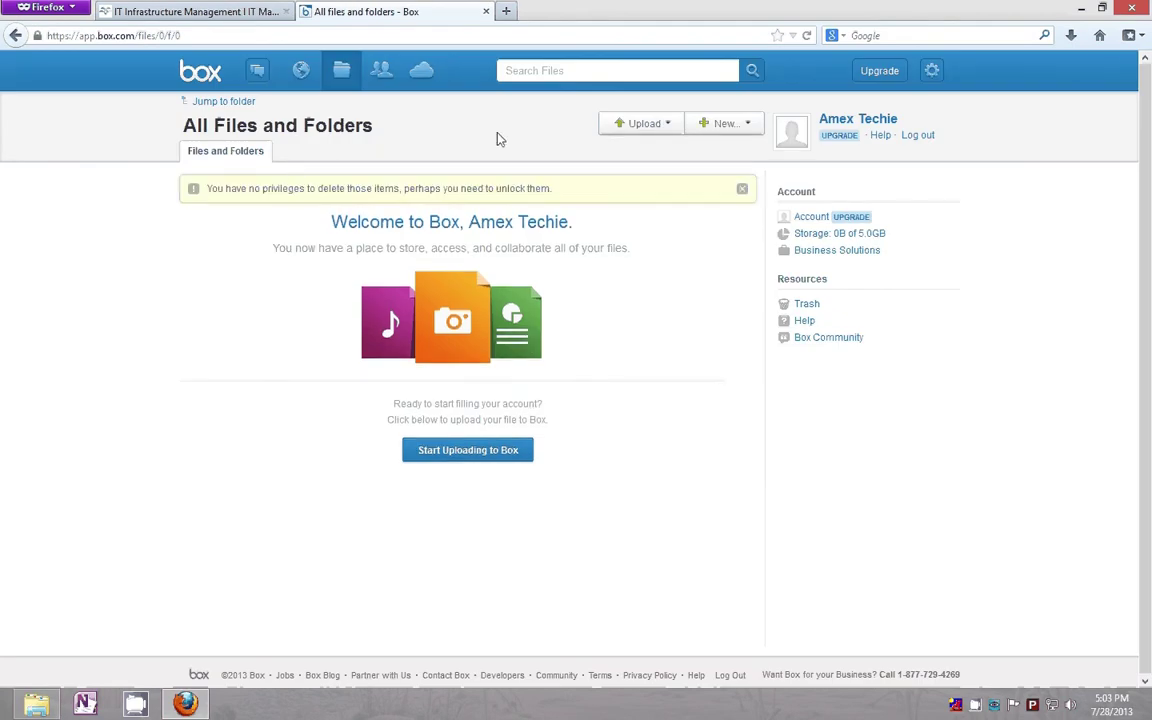
Step: Pick the Adele mp3 and test1.txt from the Desktop for upload
click(480, 460)
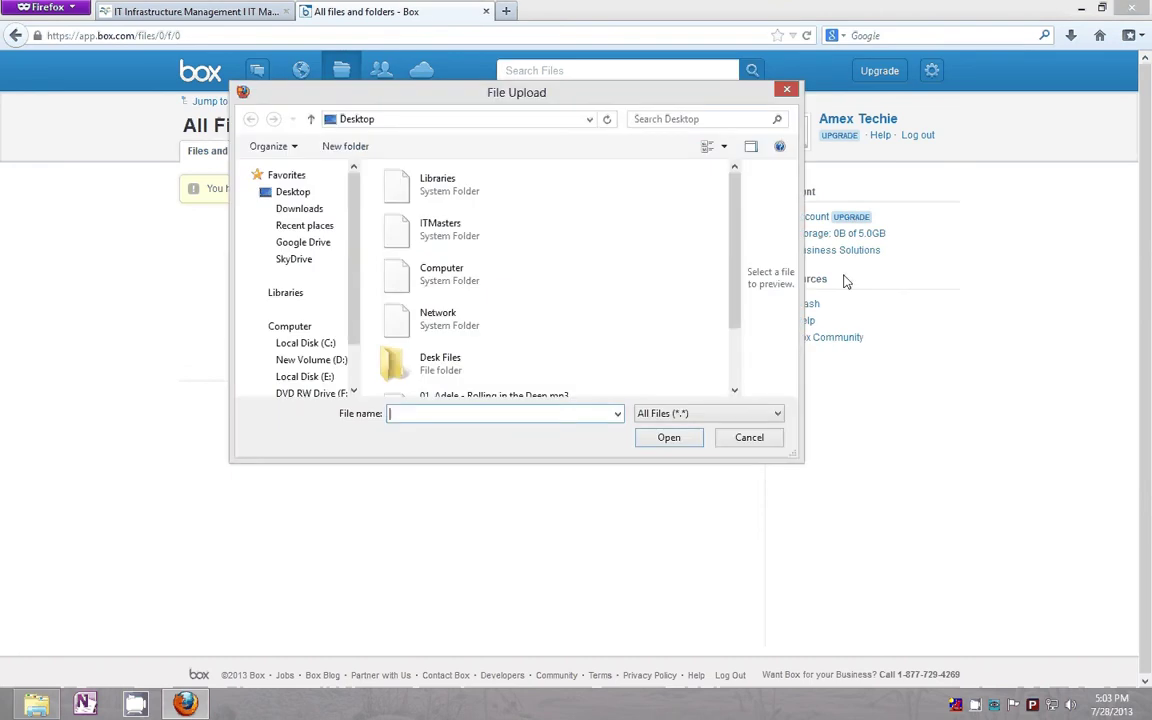
click(326, 191)
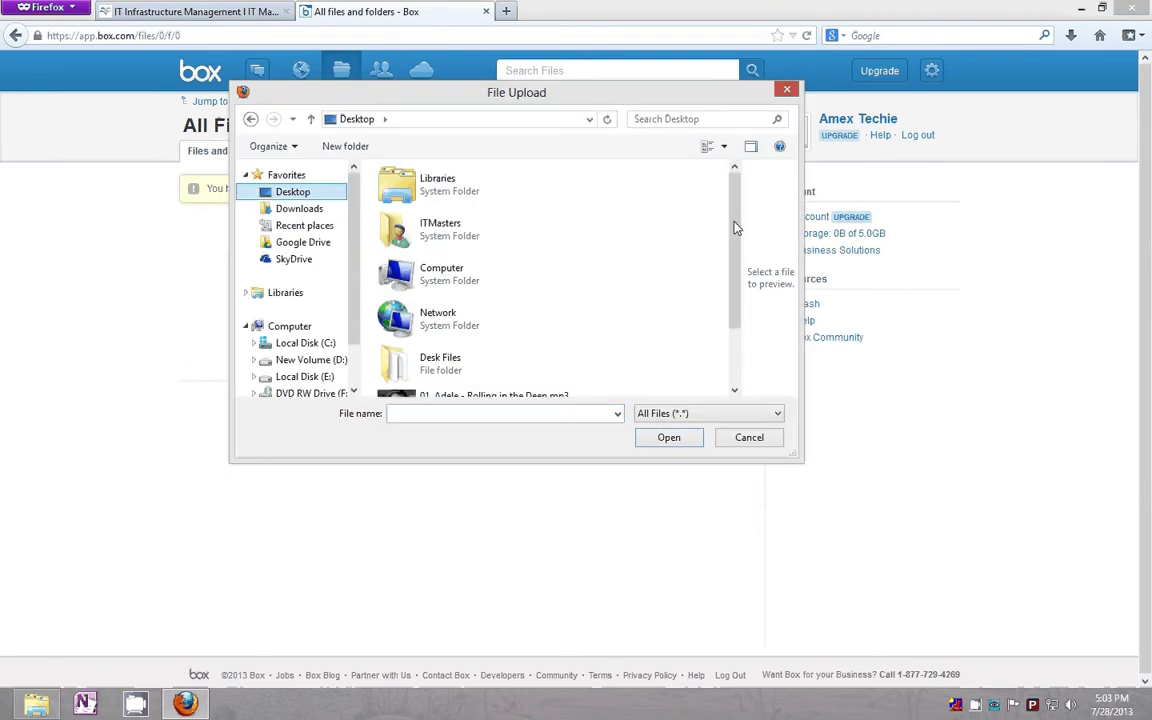
scroll(651, 361, down, 2)
drag(651, 361, 560, 330)
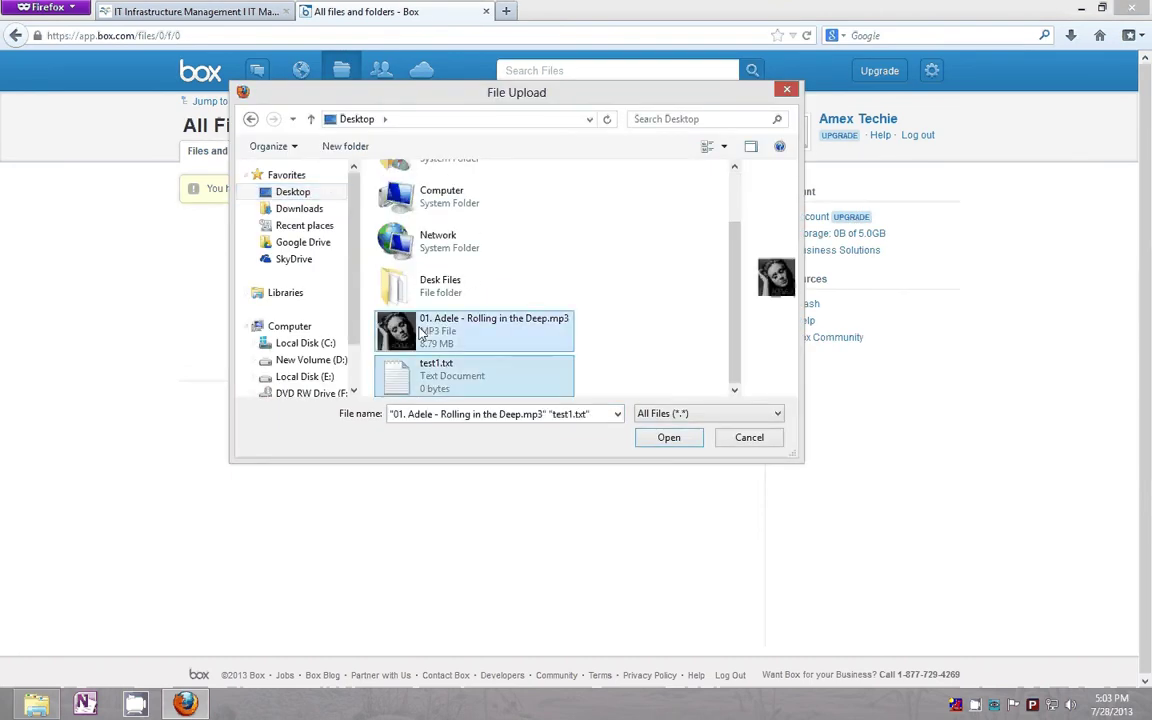
click(643, 433)
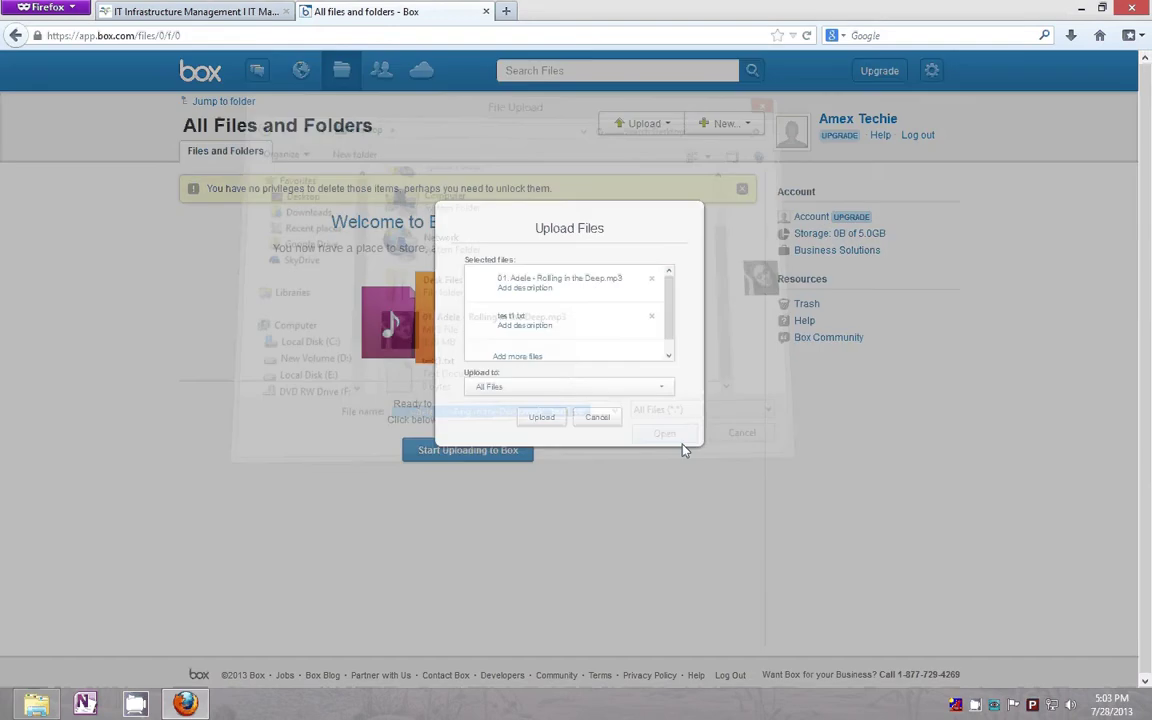
Step: Add the remaining file selection and set the upload destination to All Files
scroll(696, 354, down, 1)
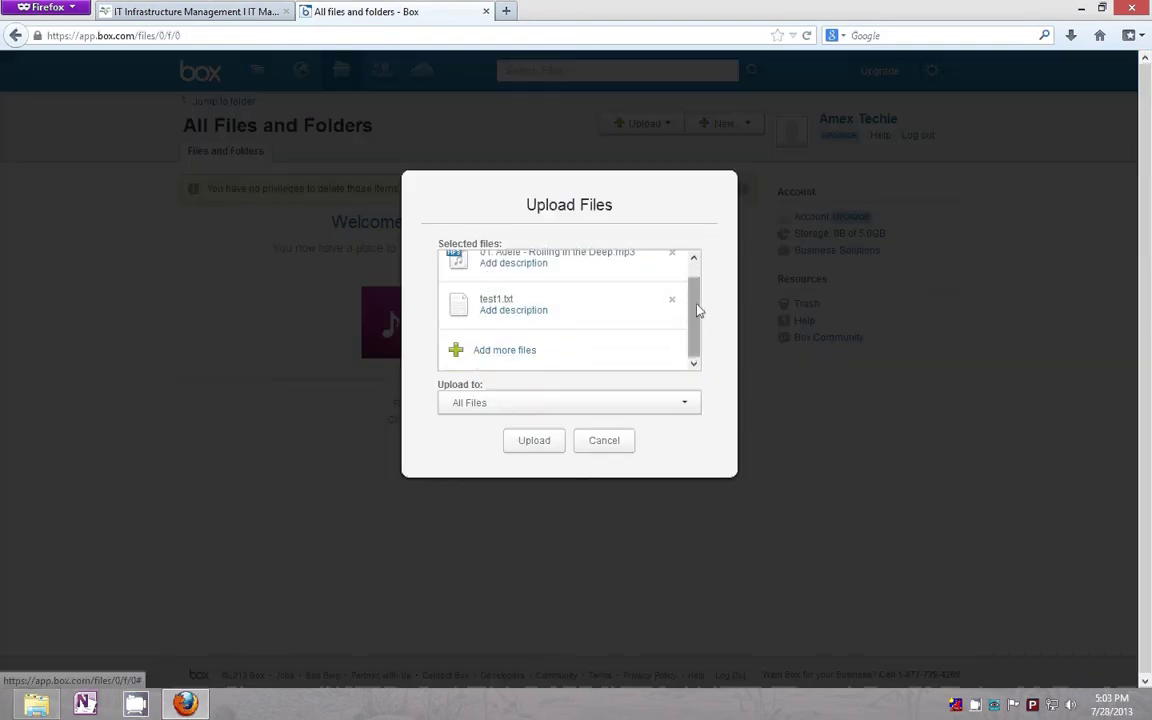
scroll(698, 311, up, 1)
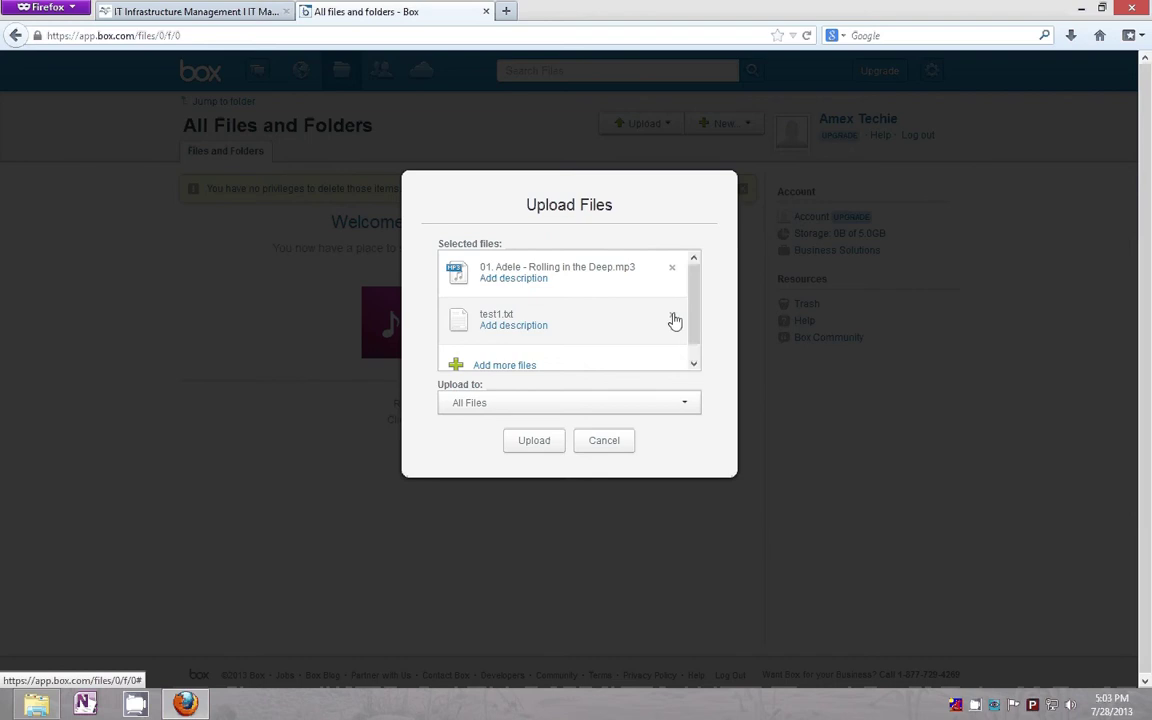
click(512, 365)
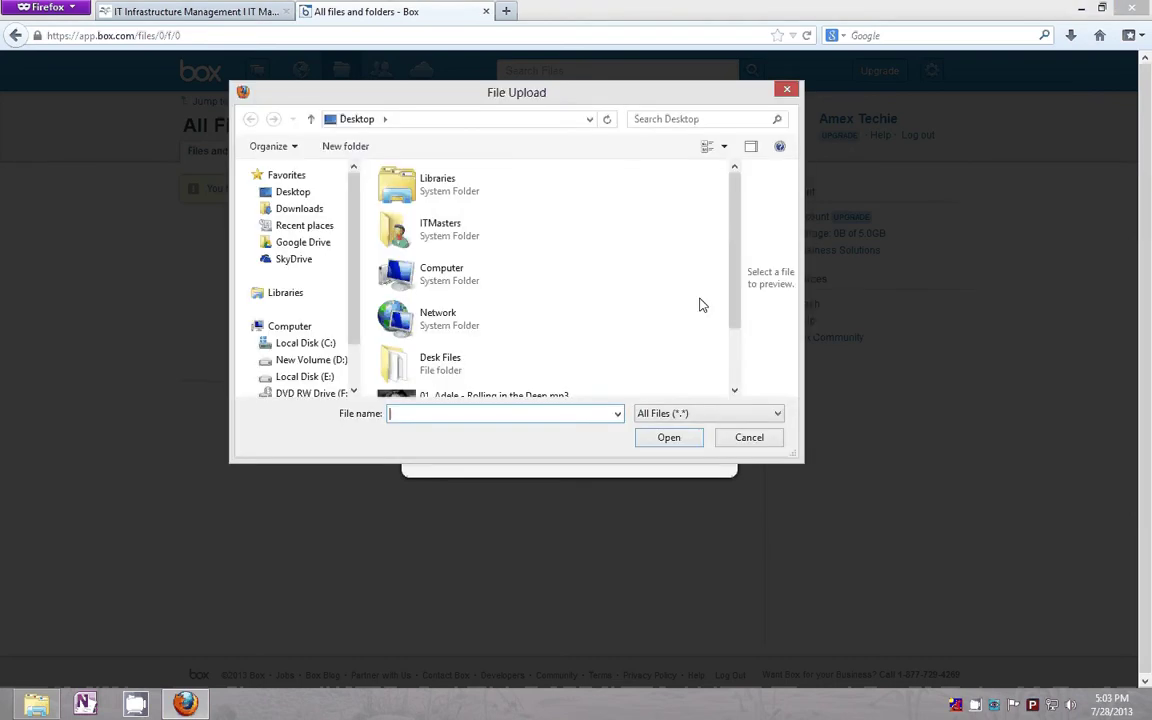
drag(738, 254, 694, 354)
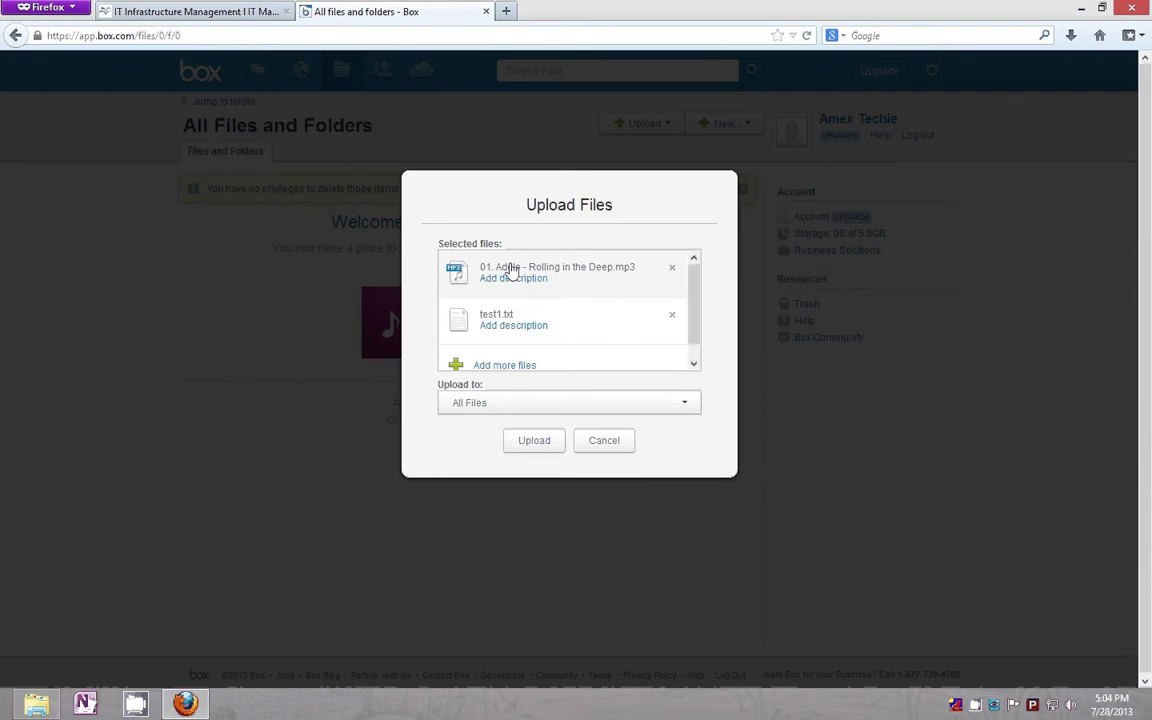
scroll(695, 298, down, 1)
click(684, 404)
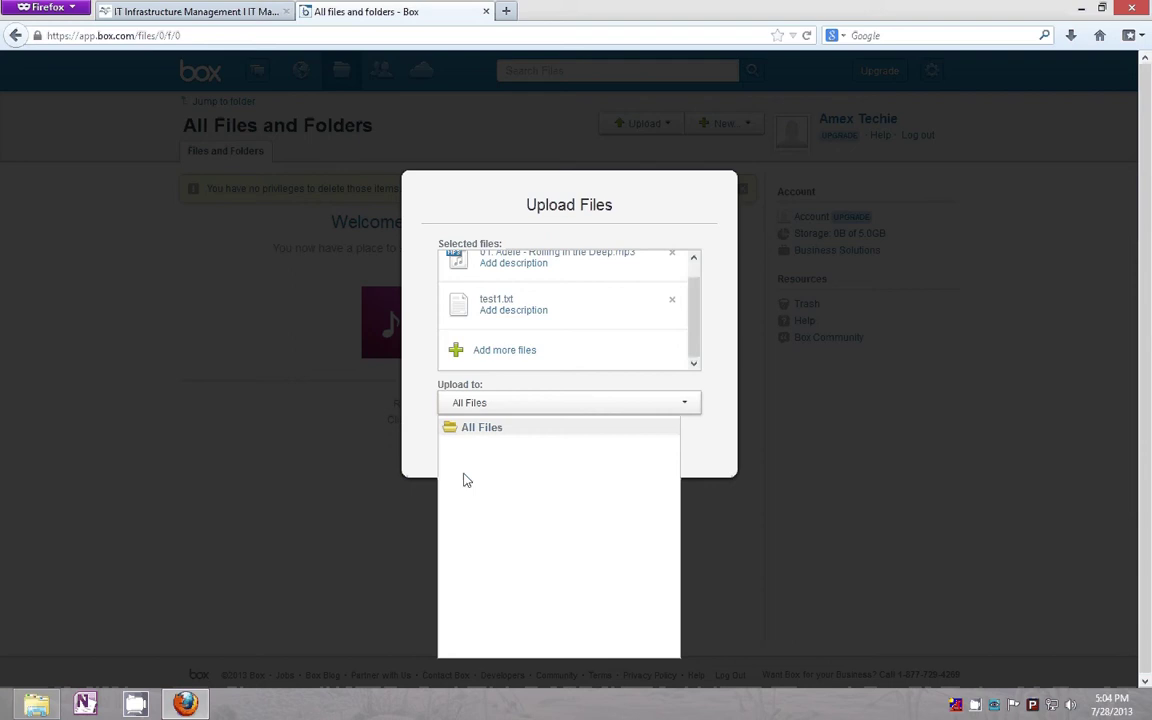
click(723, 341)
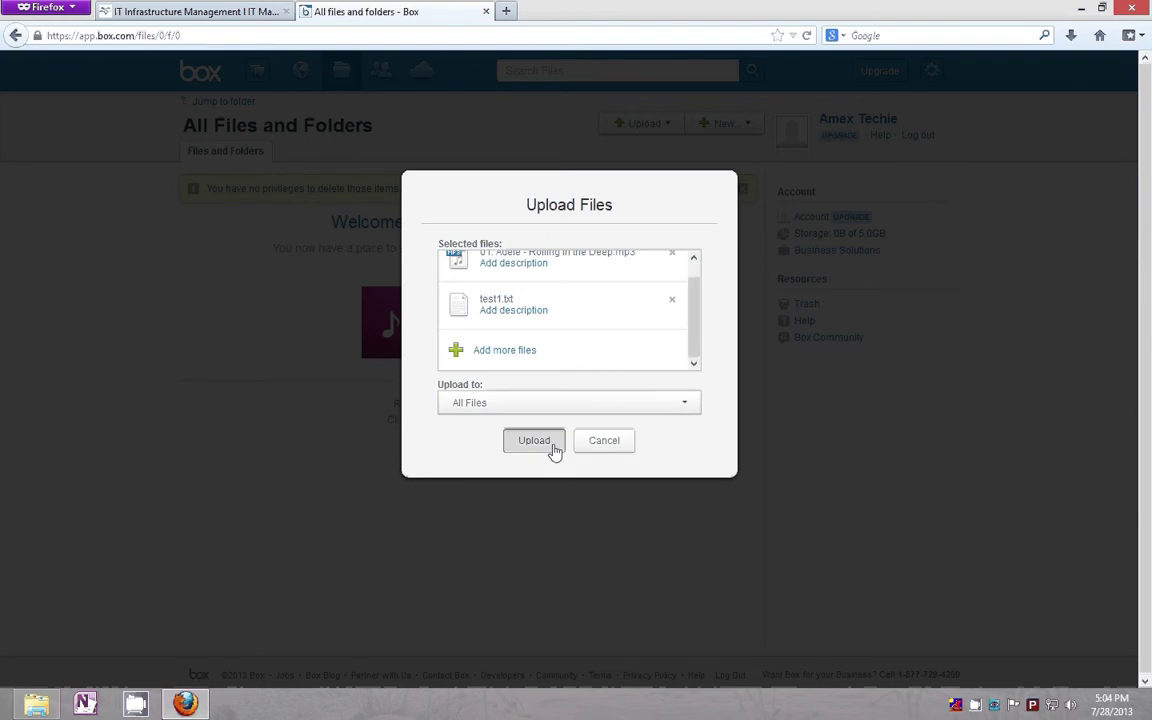
Step: Upload the Adele mp3 and test1.txt and wait for both to finish
click(552, 446)
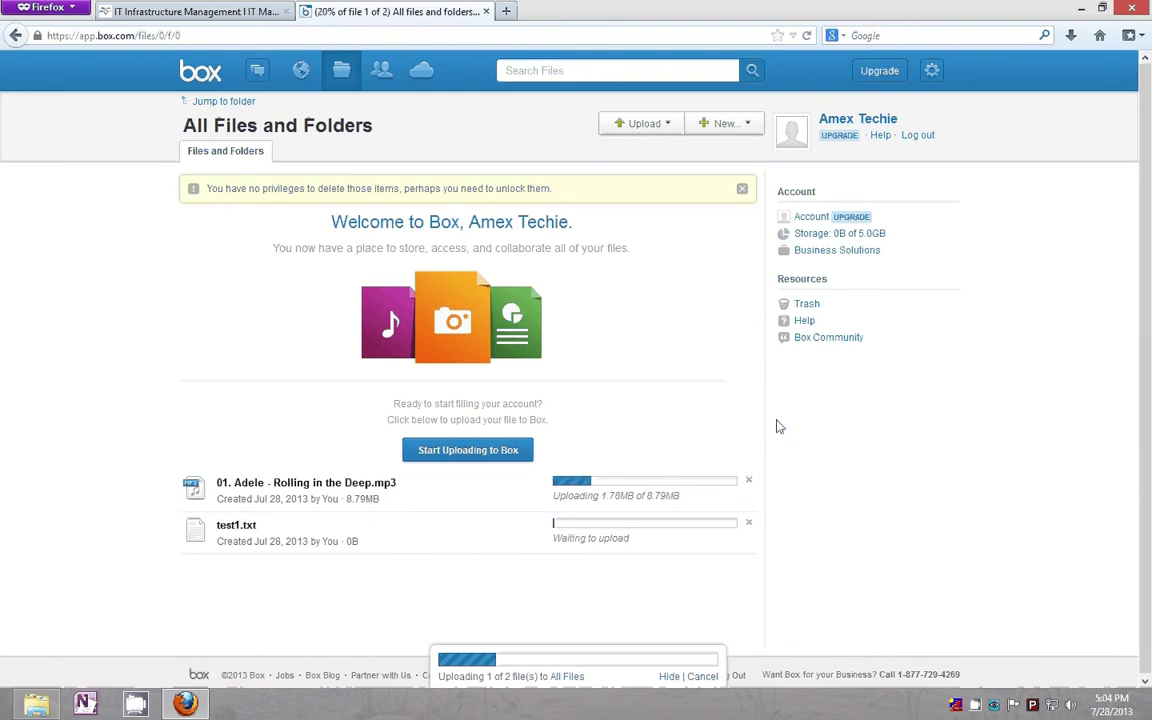
right_click(953, 647)
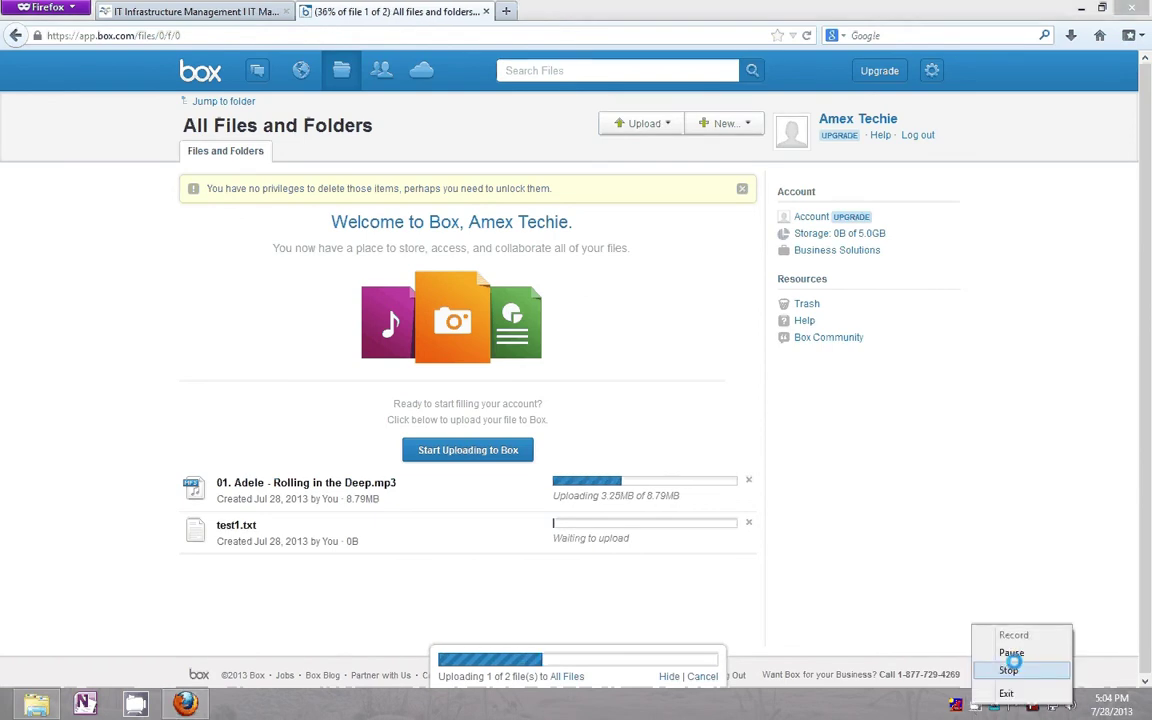
click(1008, 652)
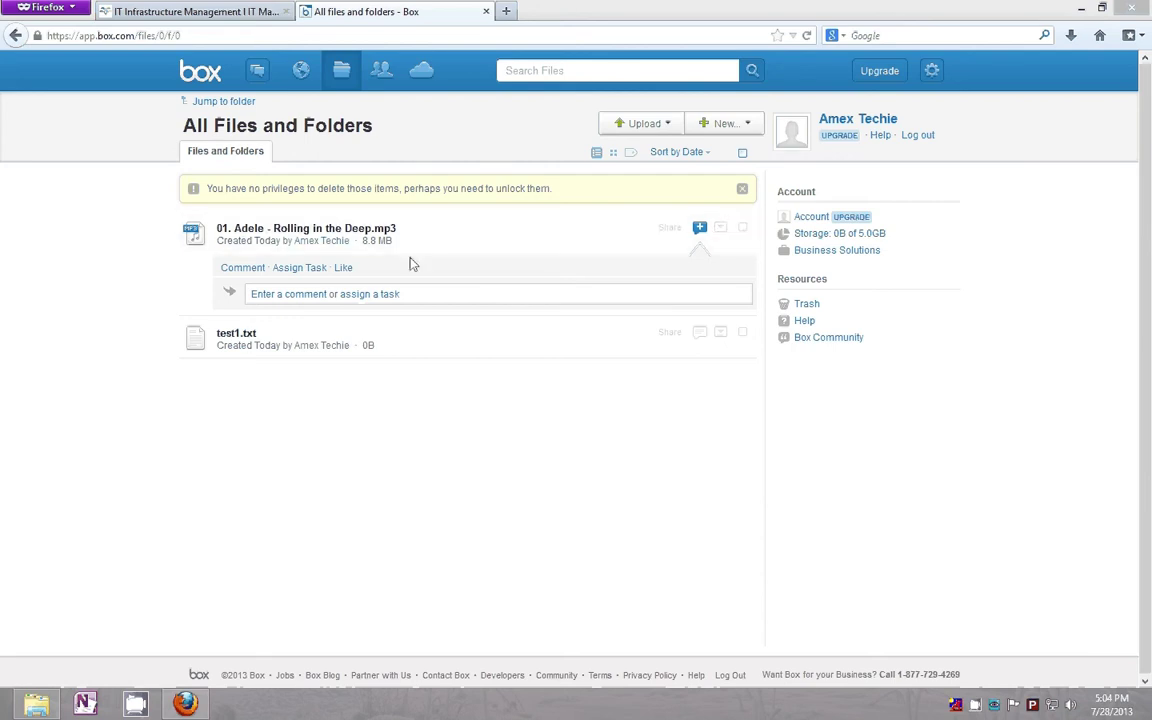
Step: Try the Adele mp3's Comment and Assign Task options, then give it a like
click(262, 292)
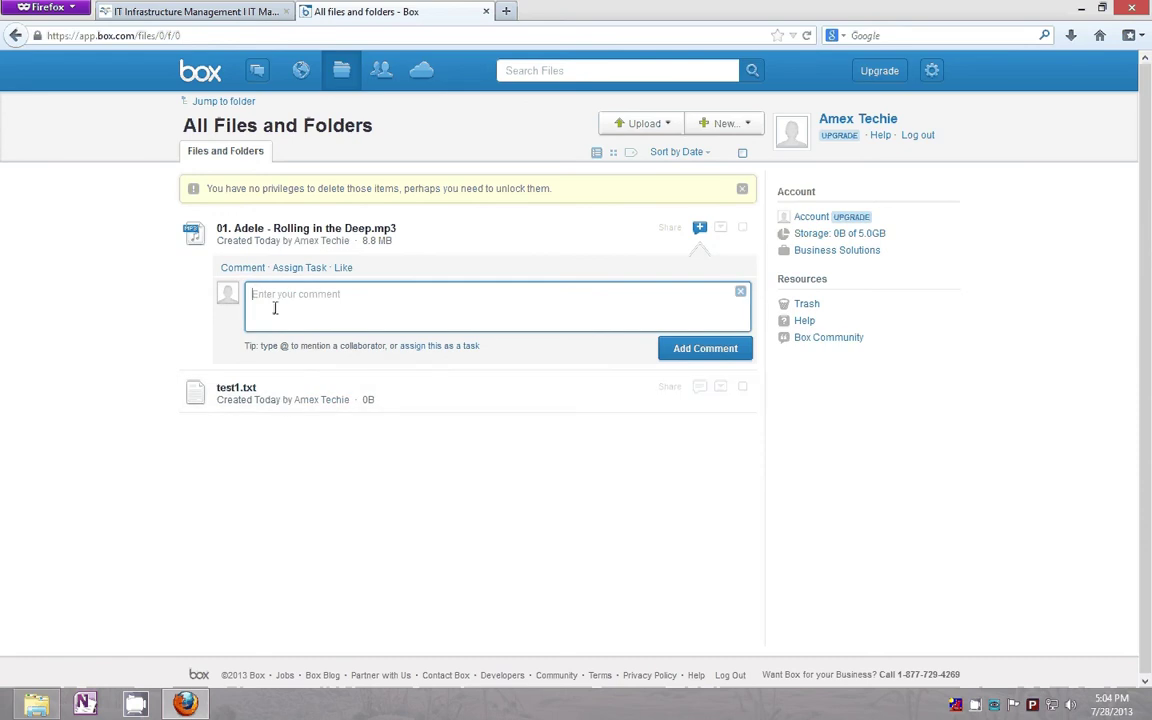
click(286, 298)
click(309, 272)
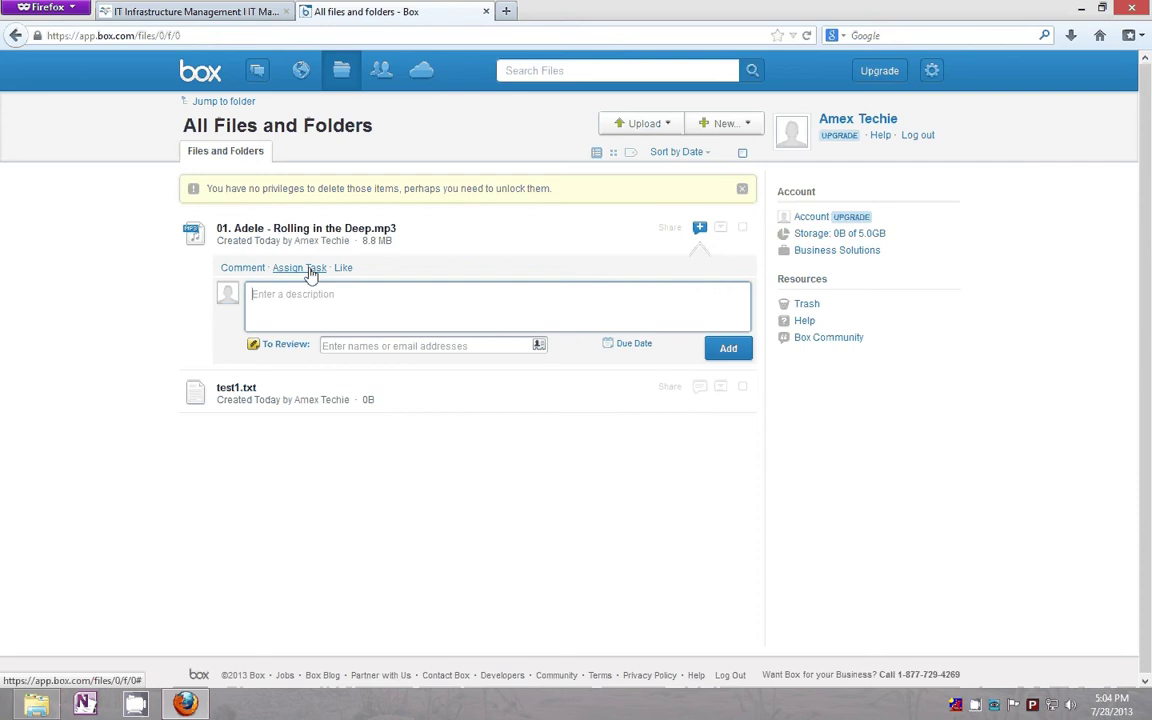
click(340, 289)
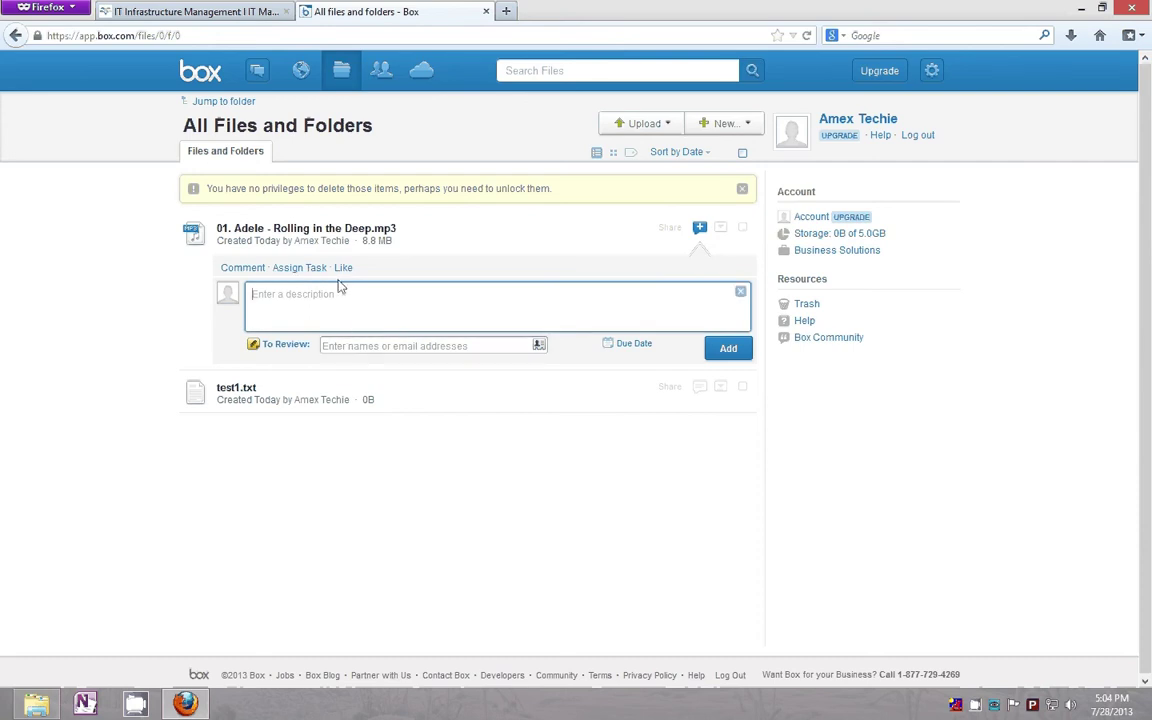
click(341, 270)
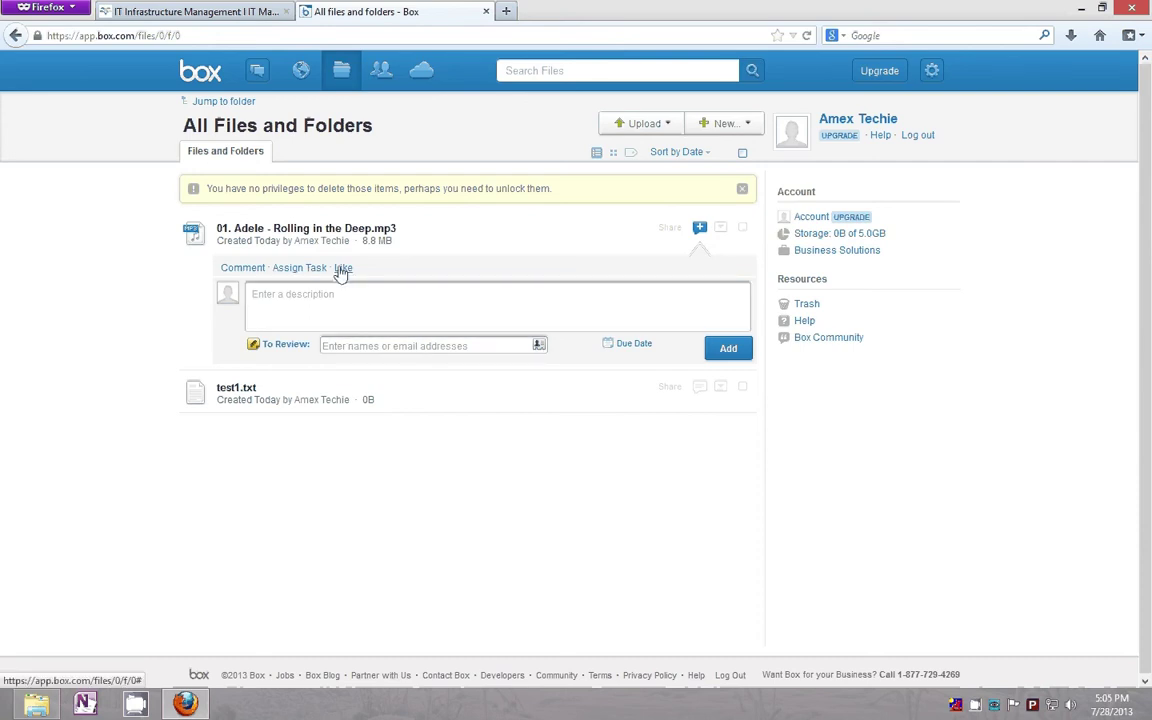
click(341, 270)
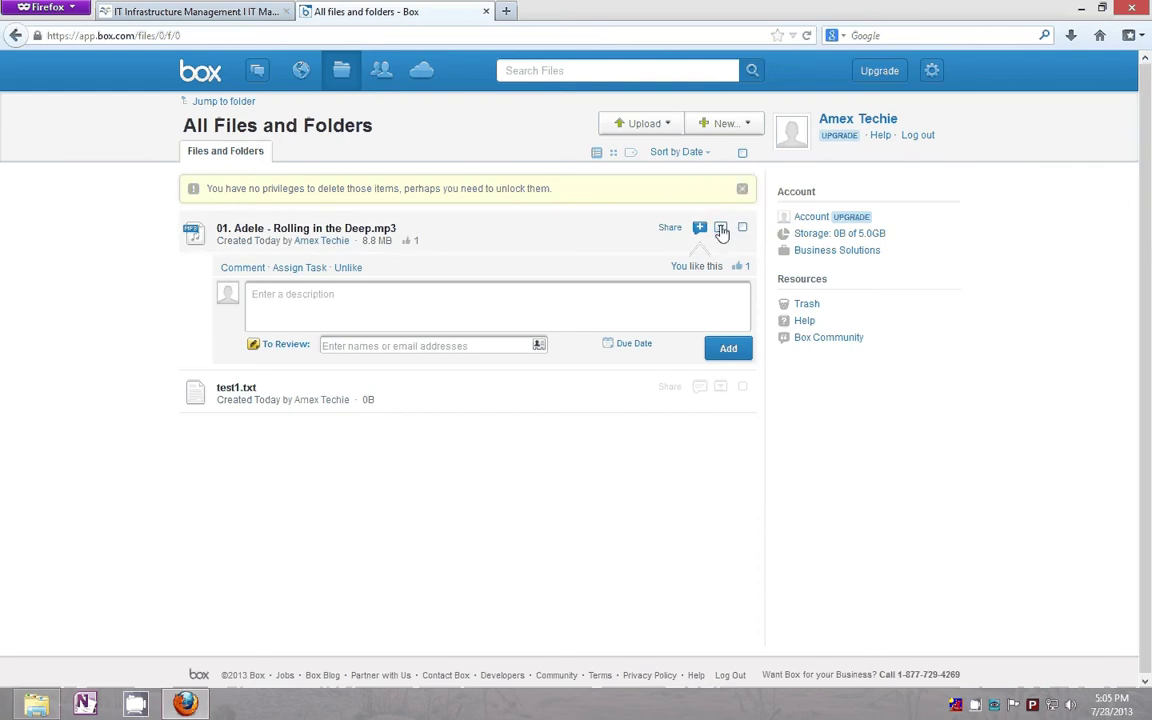
click(721, 230)
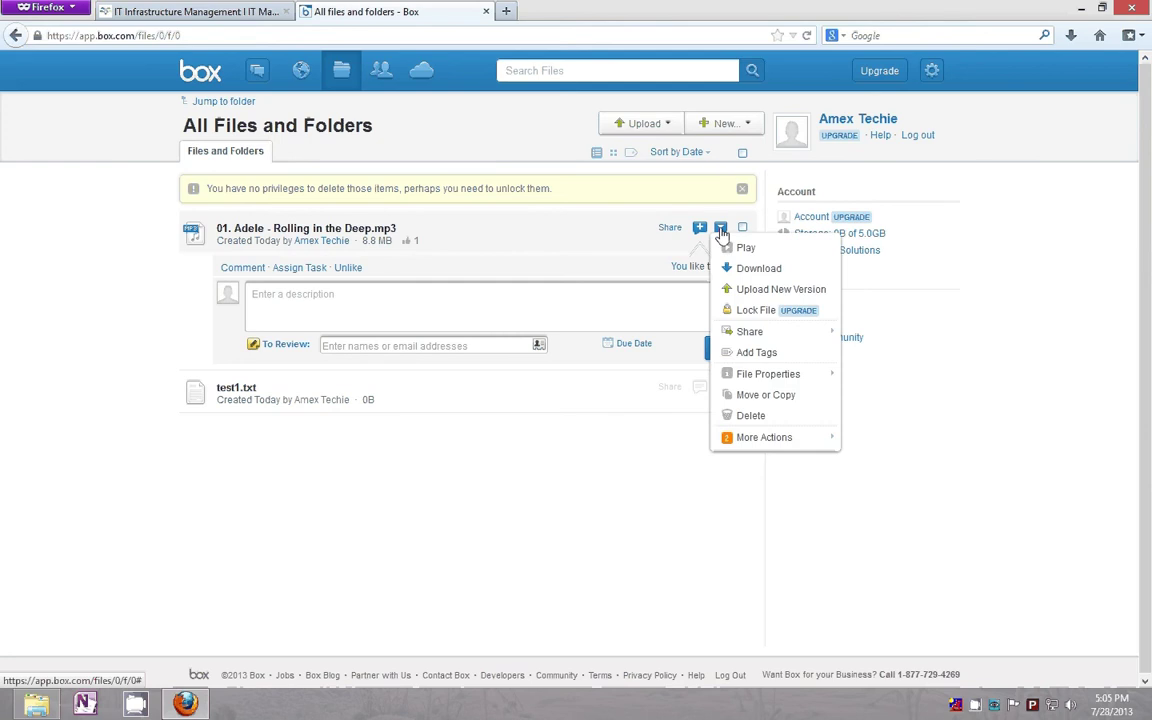
mouse_move(760, 331)
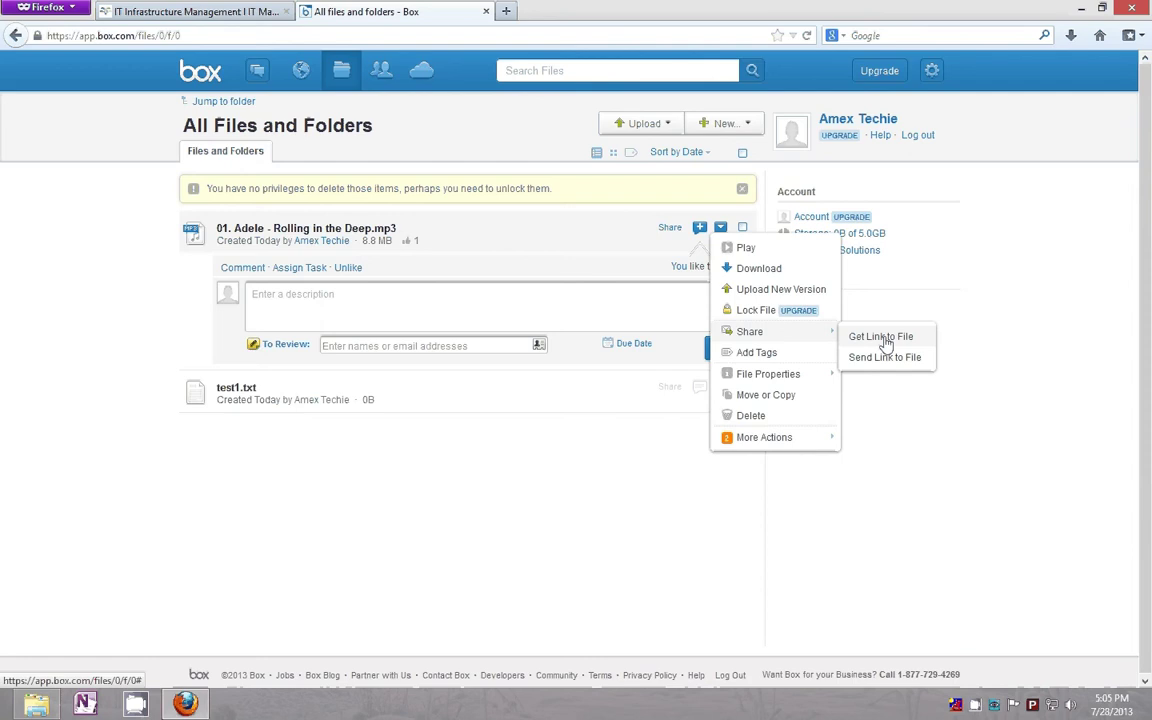
Step: Email the Adele mp3's file link to the recipient's Gmail address with the default message
click(884, 340)
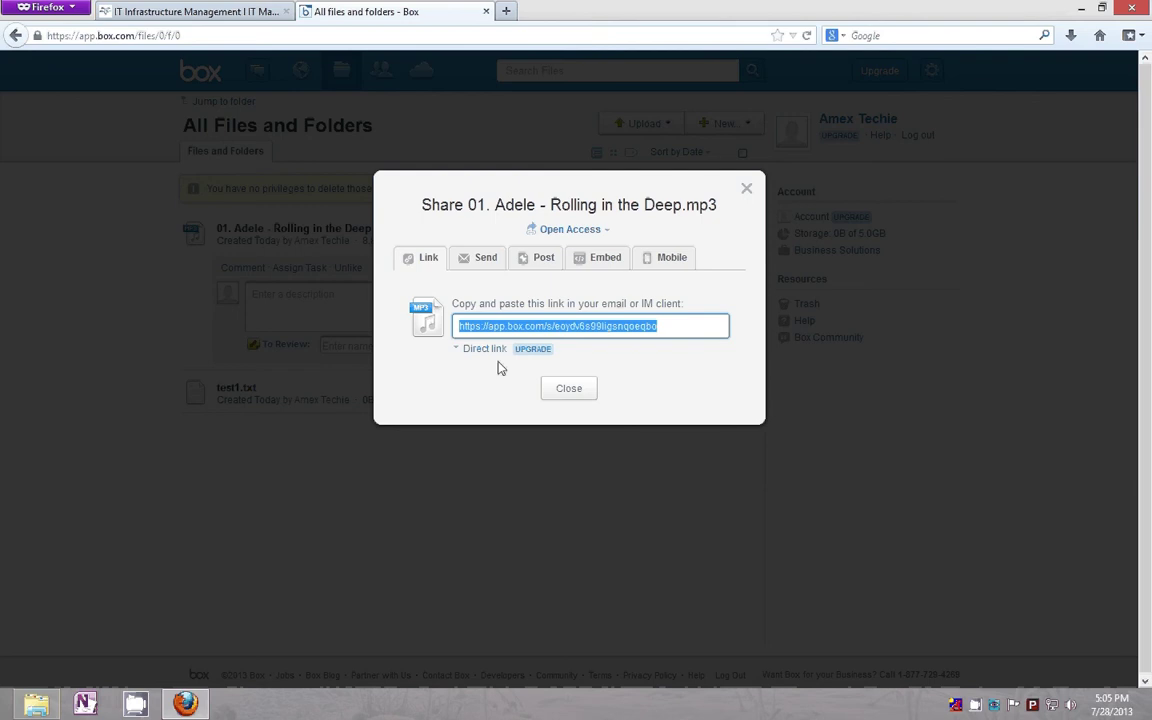
click(486, 260)
click(483, 320)
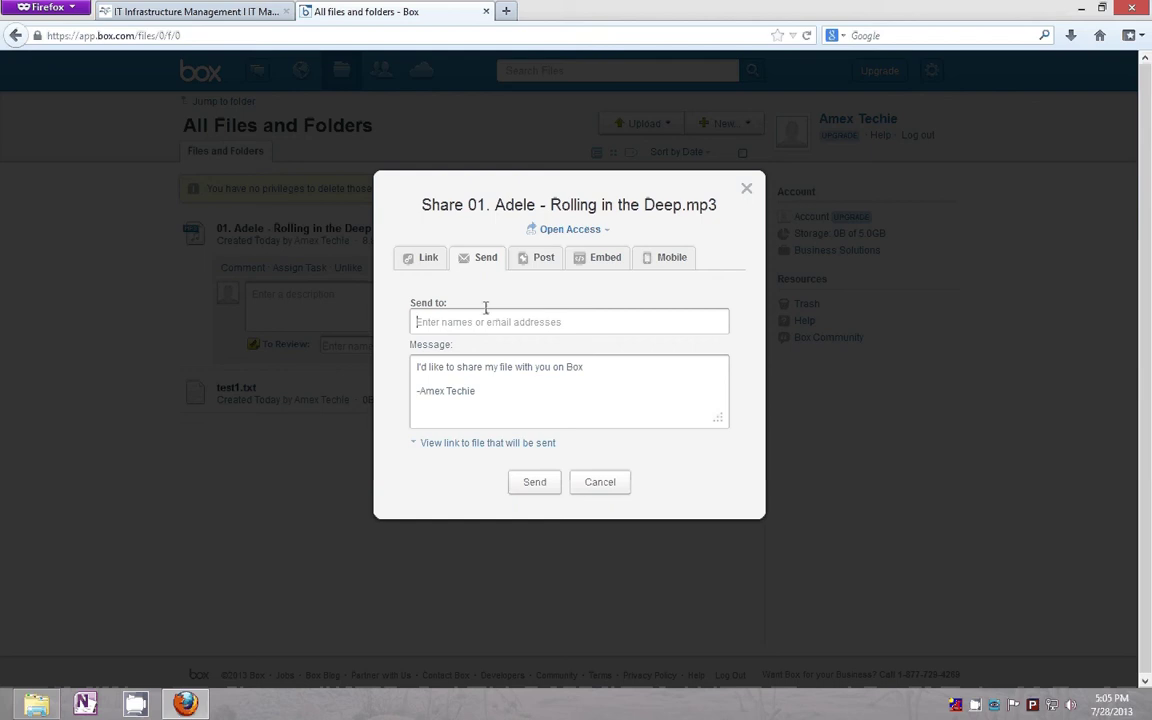
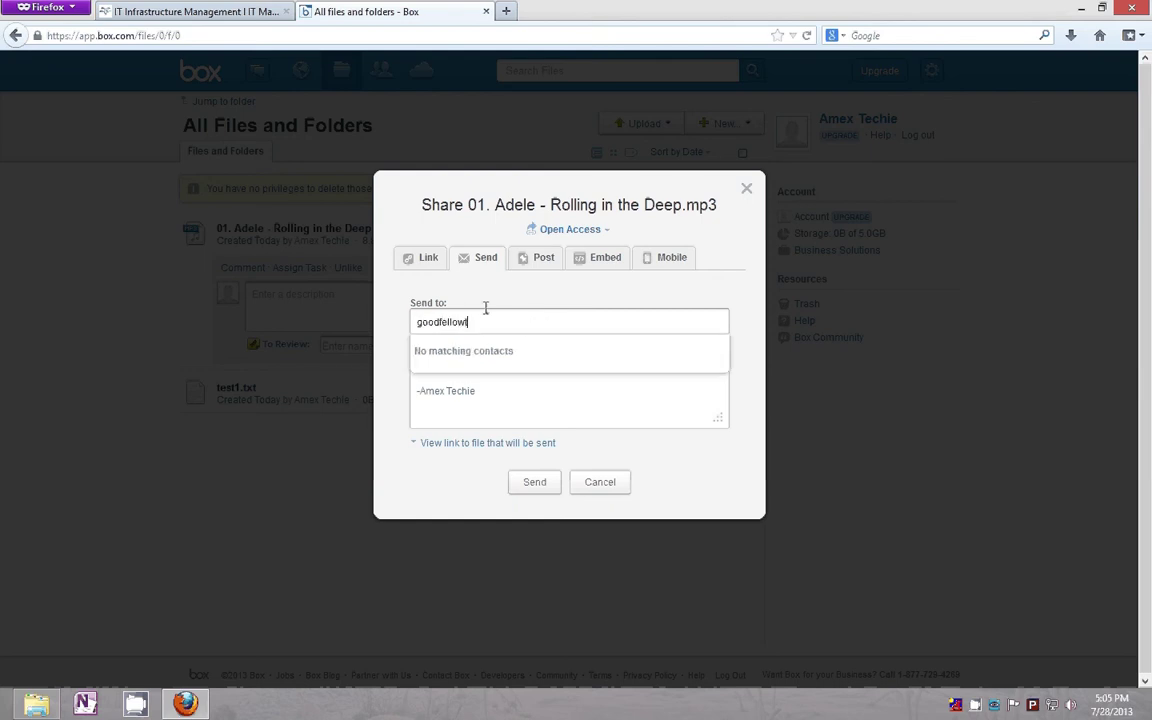
key(Return)
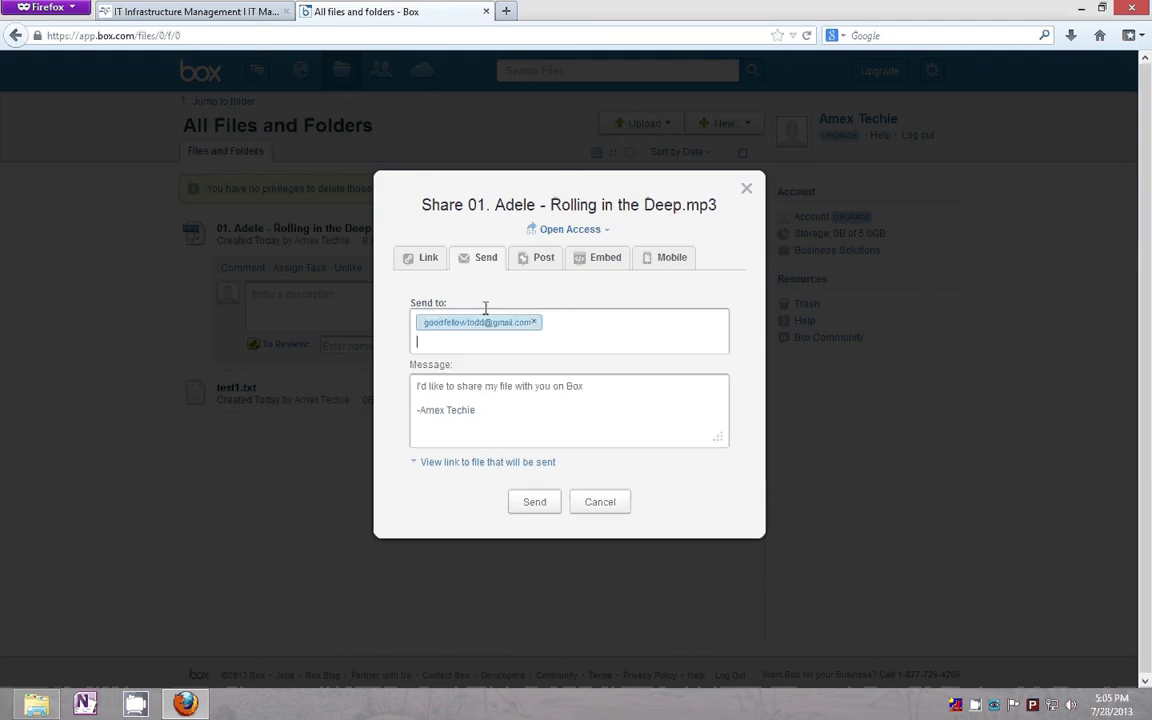
click(574, 420)
click(574, 420)
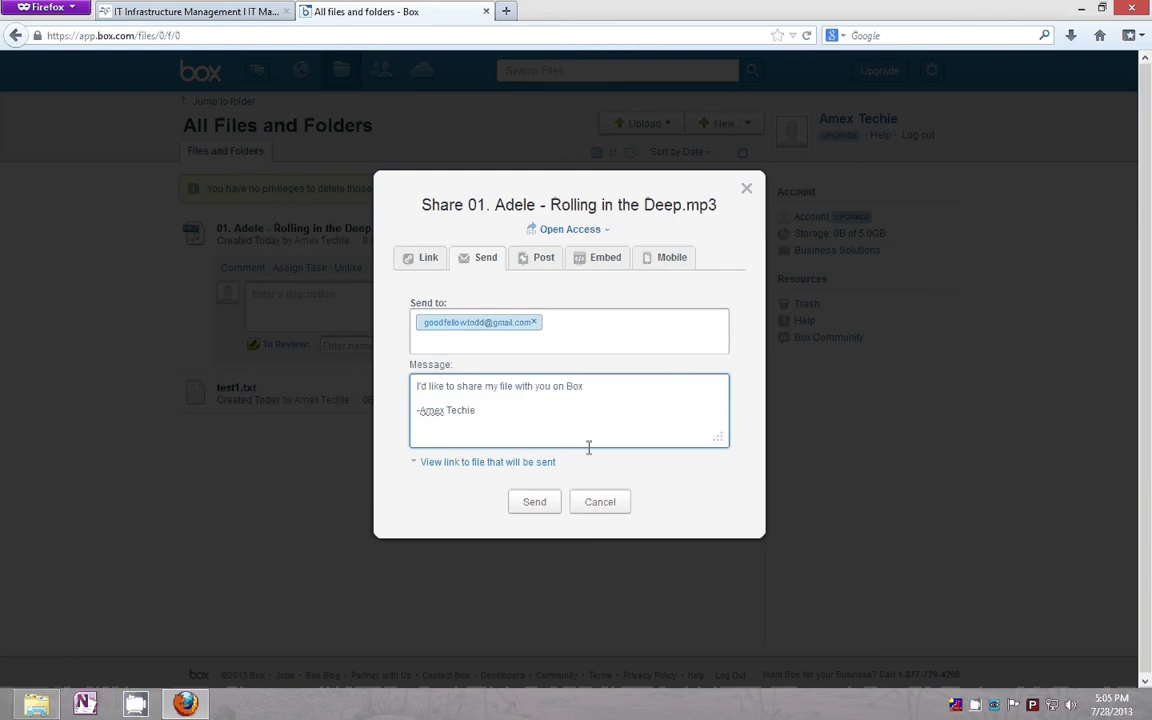
click(537, 502)
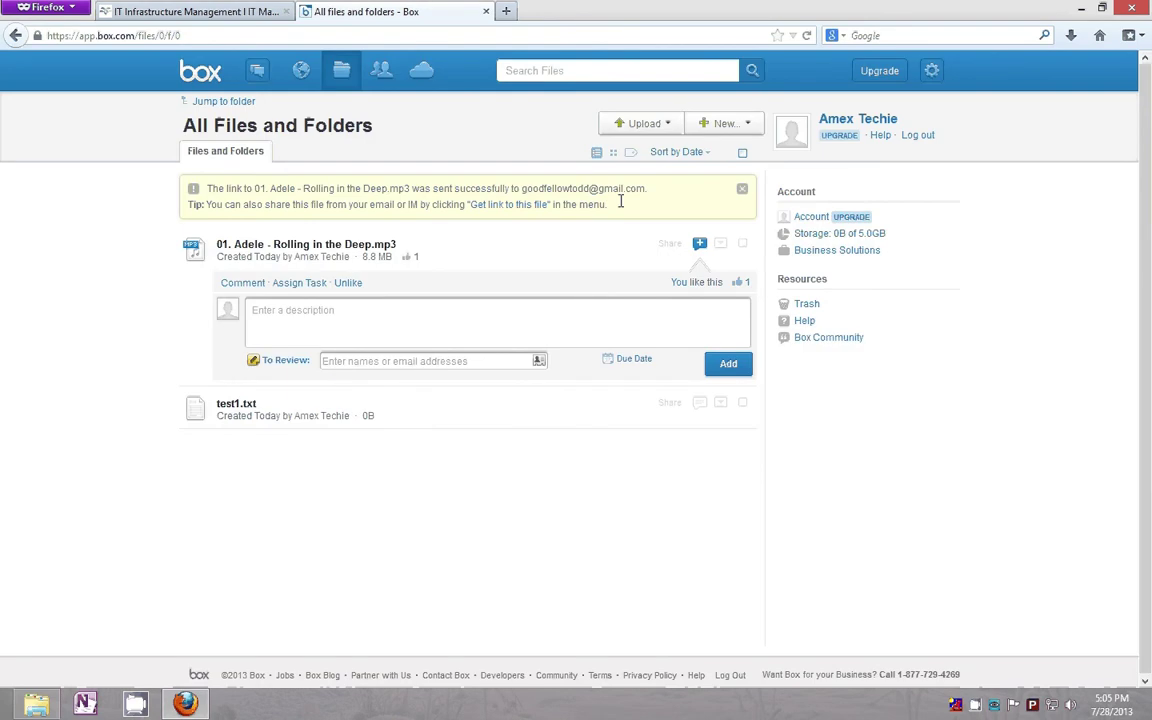
Step: In a new tab, sign in to the recipient's Gmail account with their username and password
click(509, 13)
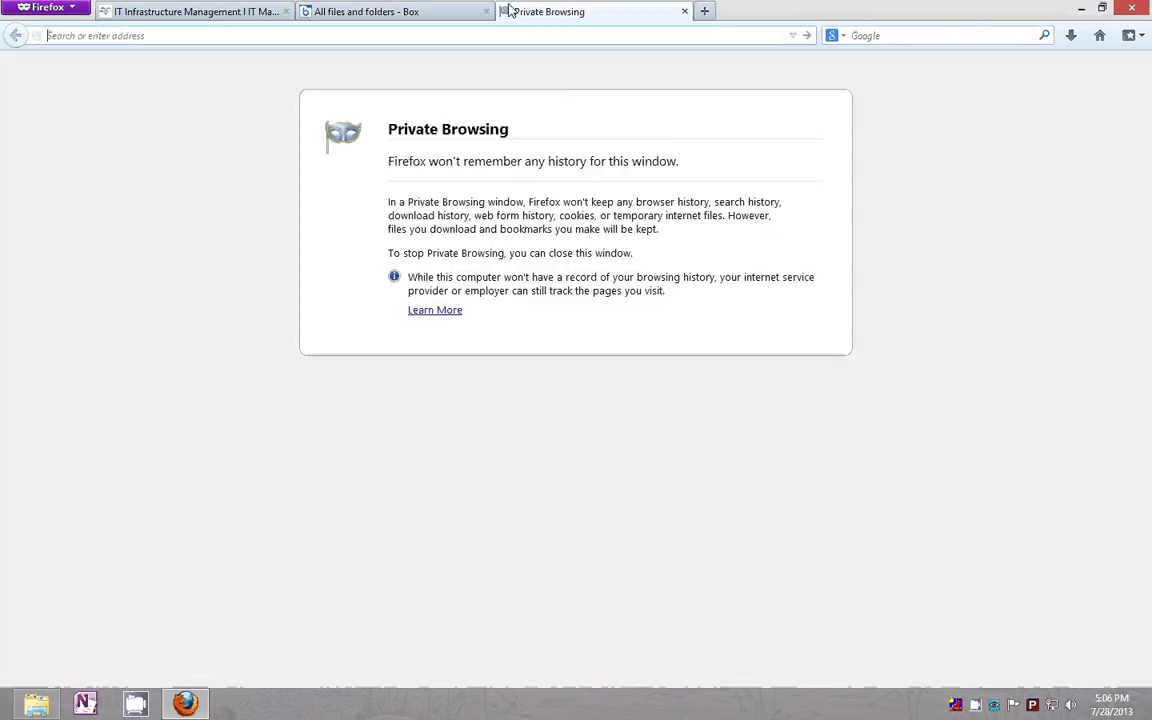
text(gmail)
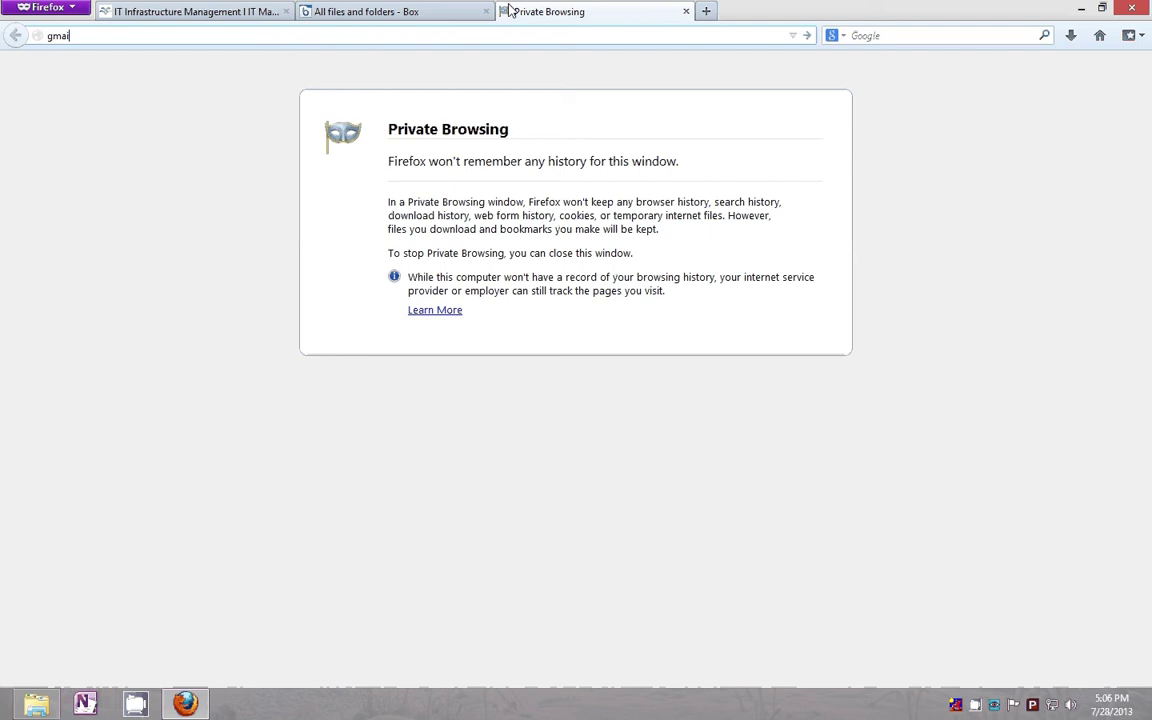
key(Return)
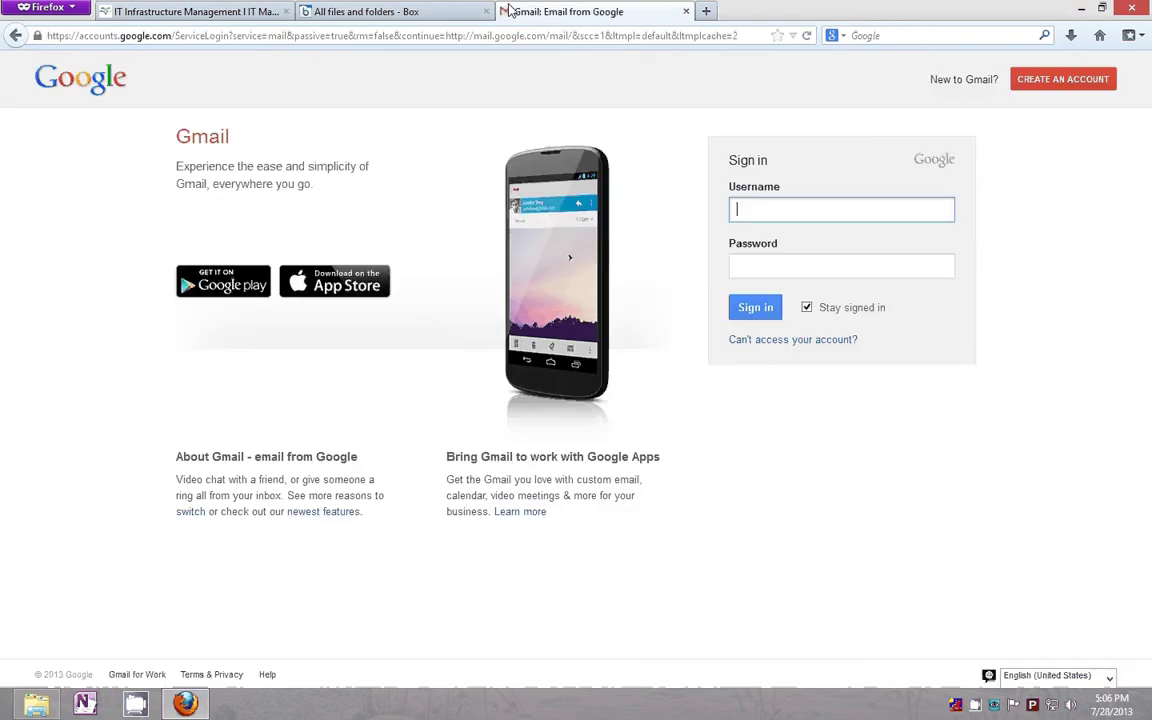
key(Tab)
text(••••)
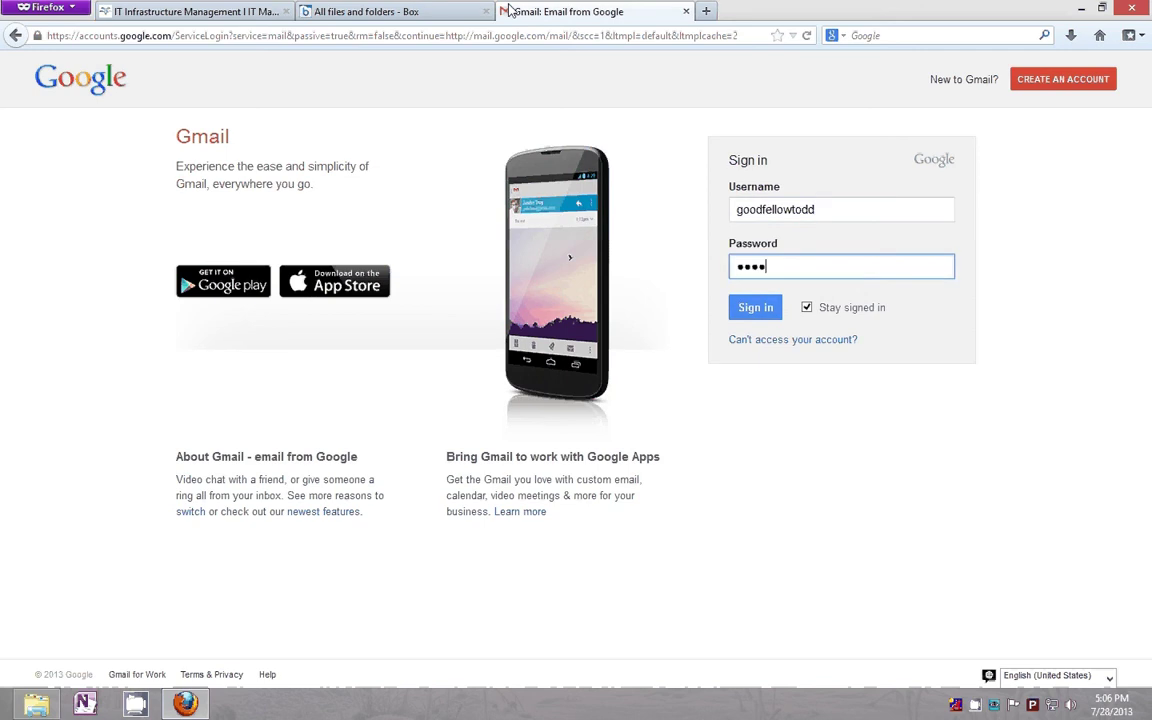
text(•••••••)
key(Return)
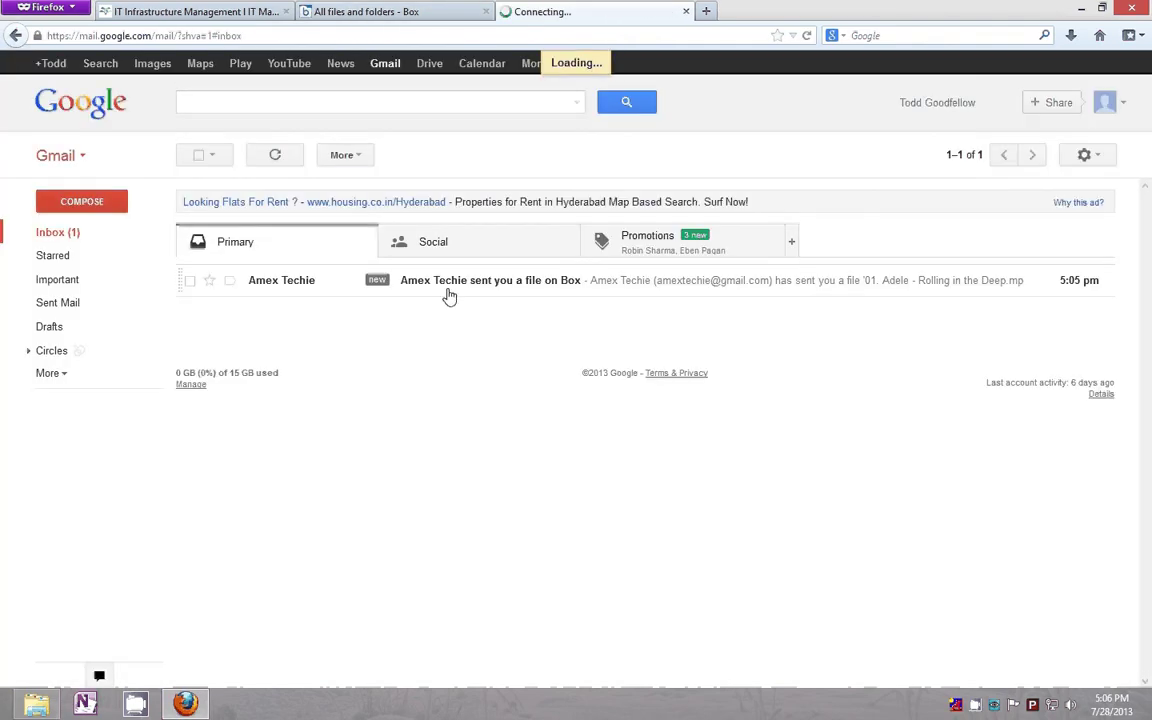
Step: Open the Box file-share email in Gmail, then return to the Box file list tab
click(437, 283)
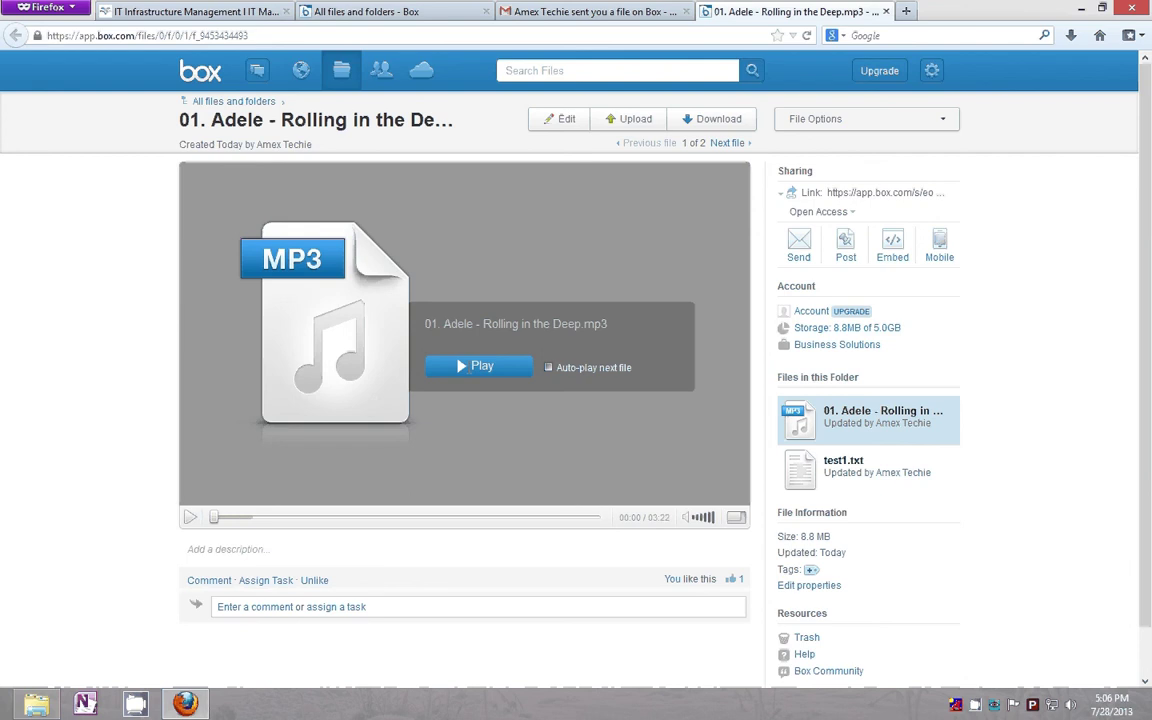
click(366, 9)
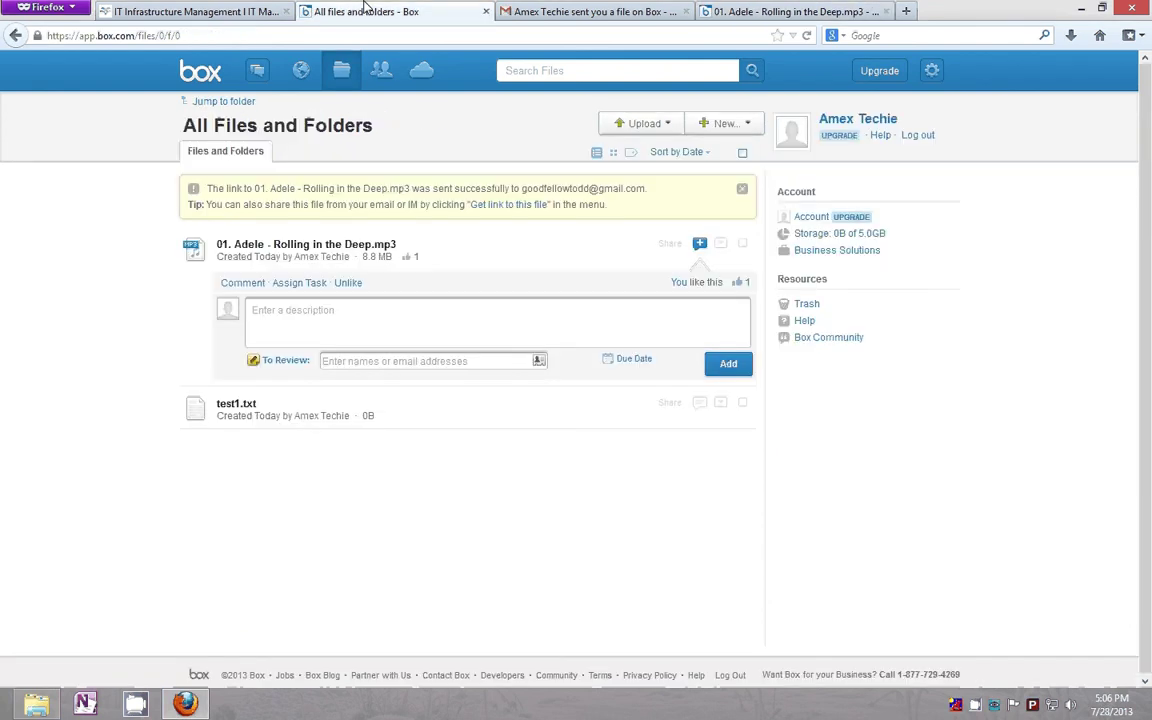